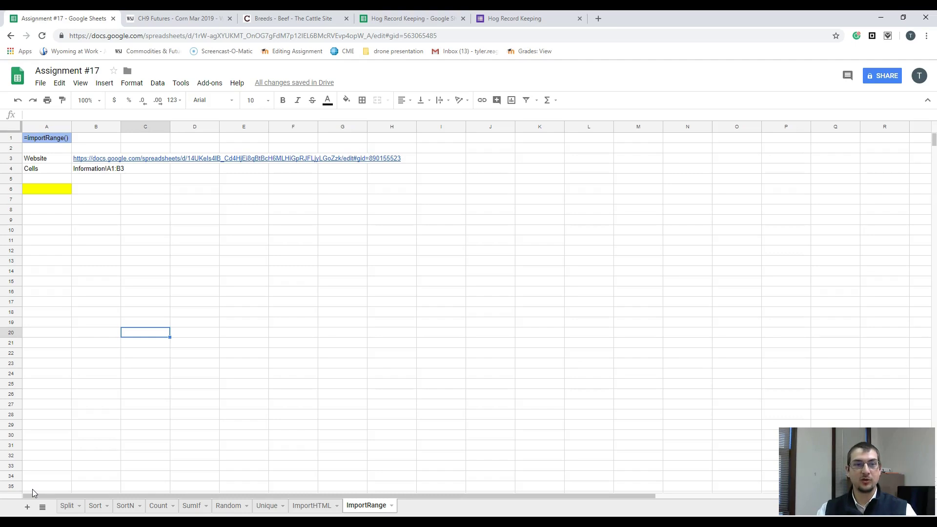
# Step: Review the Hog Record Keeping form, its response spreadsheet, and the piglet total formulas in B1:B3 of the Information sheet
pyautogui.click(537, 19)
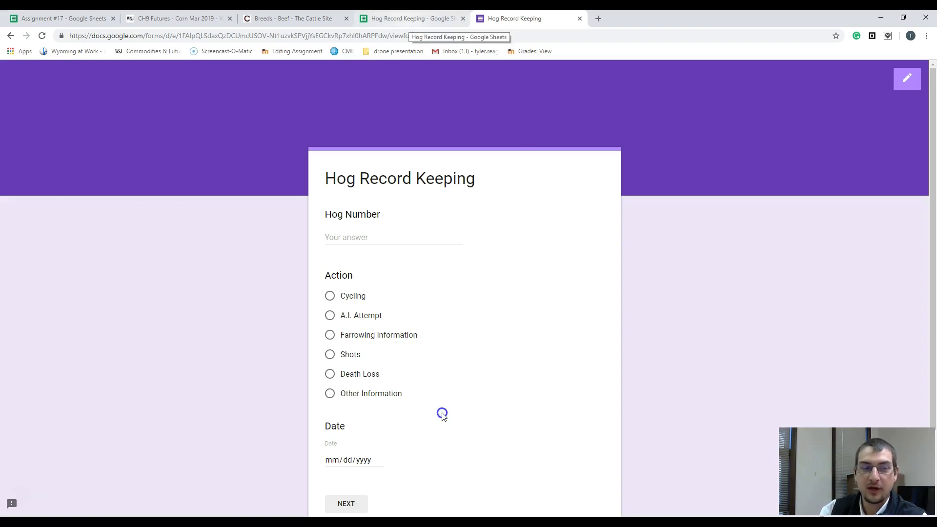
pyautogui.hotkey('ctrl', 'shift', 'Tab')
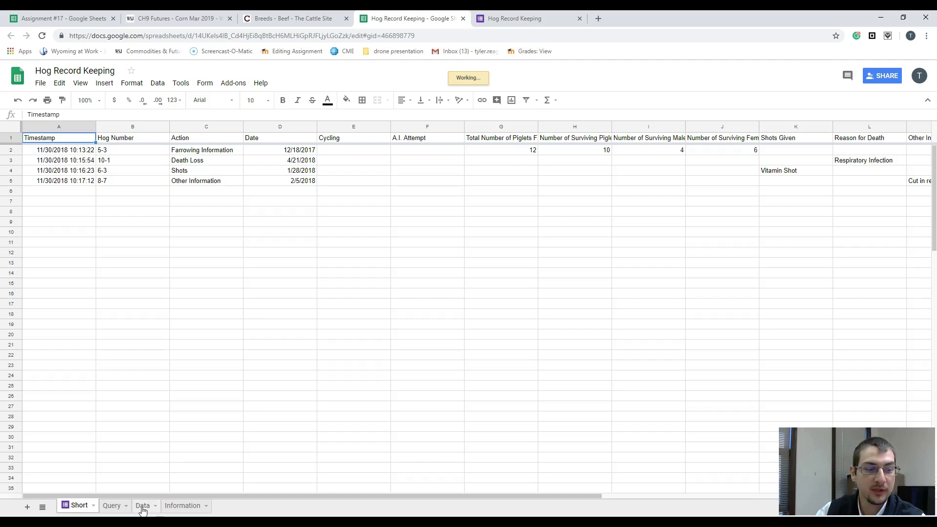
pyautogui.click(183, 506)
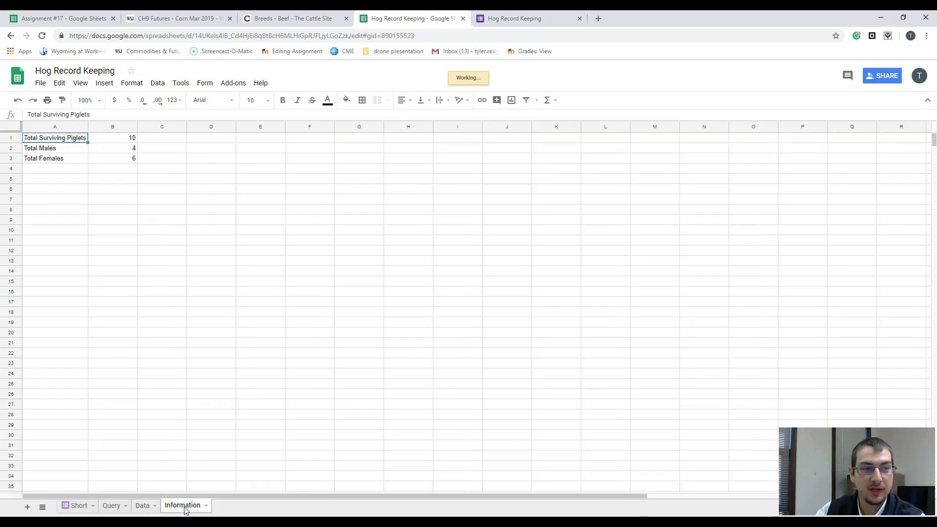
pyautogui.moveTo(31, 138)
pyautogui.mouseDown()
pyautogui.moveTo(127, 140)
pyautogui.moveTo(126, 159)
pyautogui.mouseUp()
pyautogui.click(127, 149)
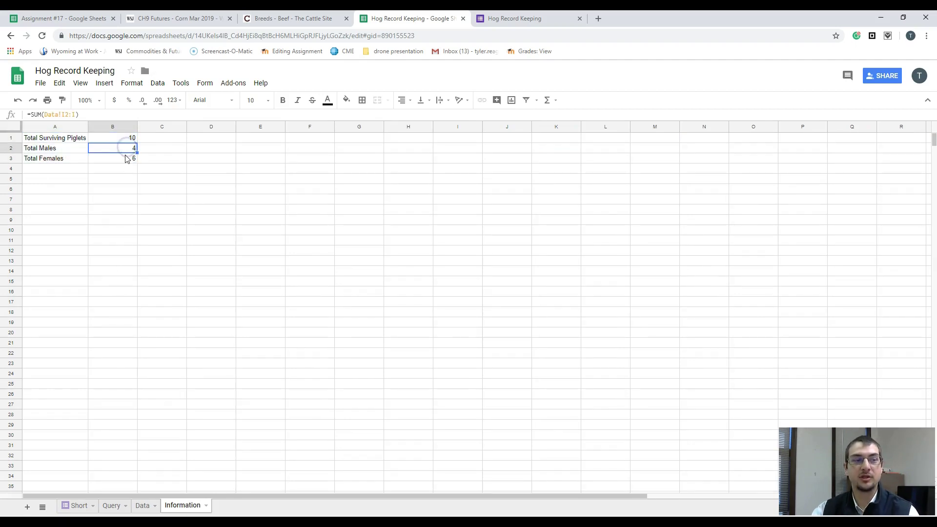
pyautogui.click(125, 159)
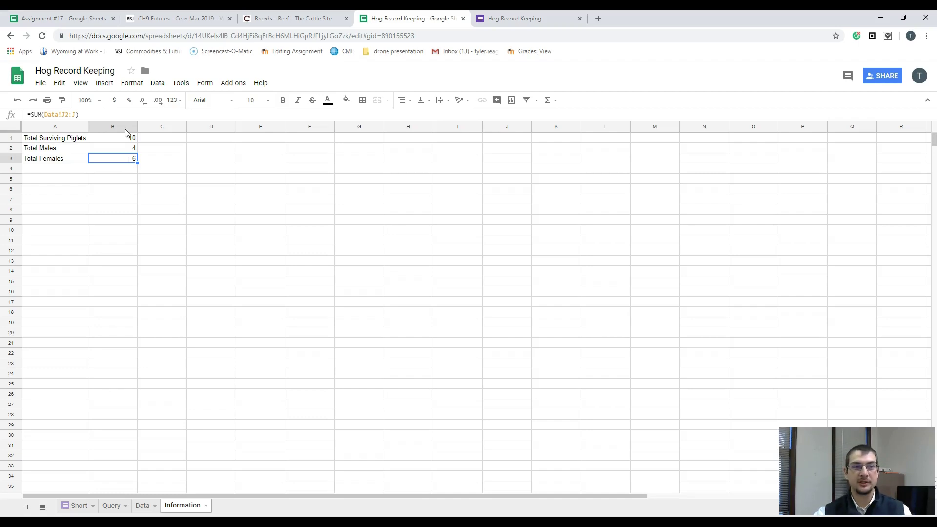
pyautogui.moveTo(126, 137); pyautogui.dragTo(125, 162)
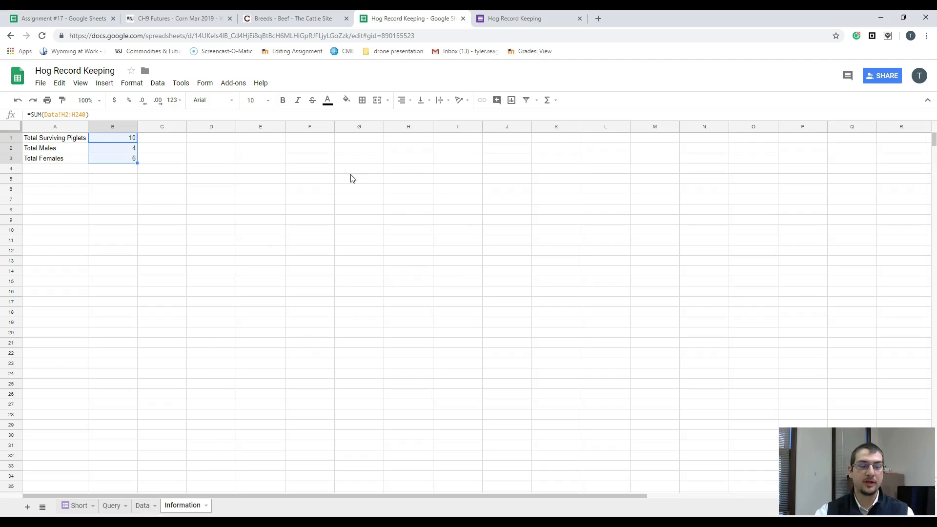
# Step: Examine the Data sheet's hog entries, checking the Action cells for the Death Loss, Shots and Farrowing Information rows
pyautogui.click(112, 508)
pyautogui.click(146, 507)
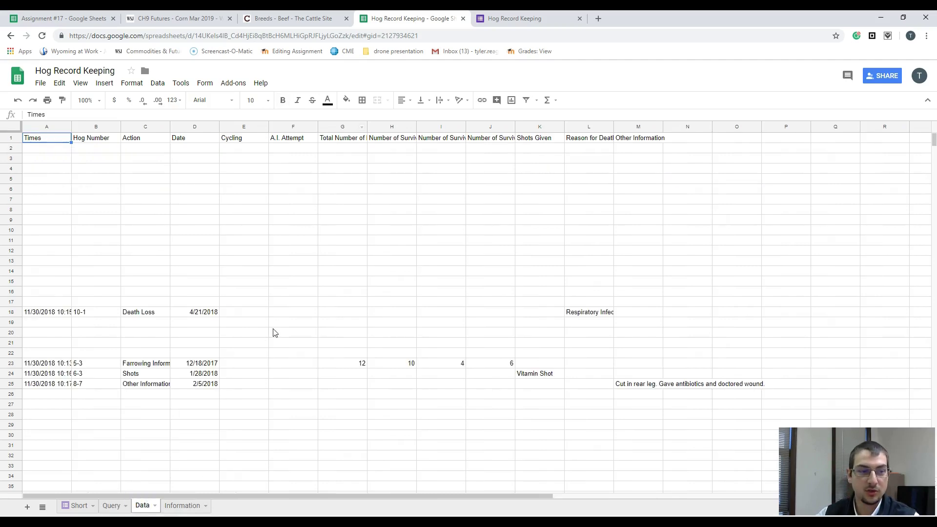
pyautogui.click(151, 314)
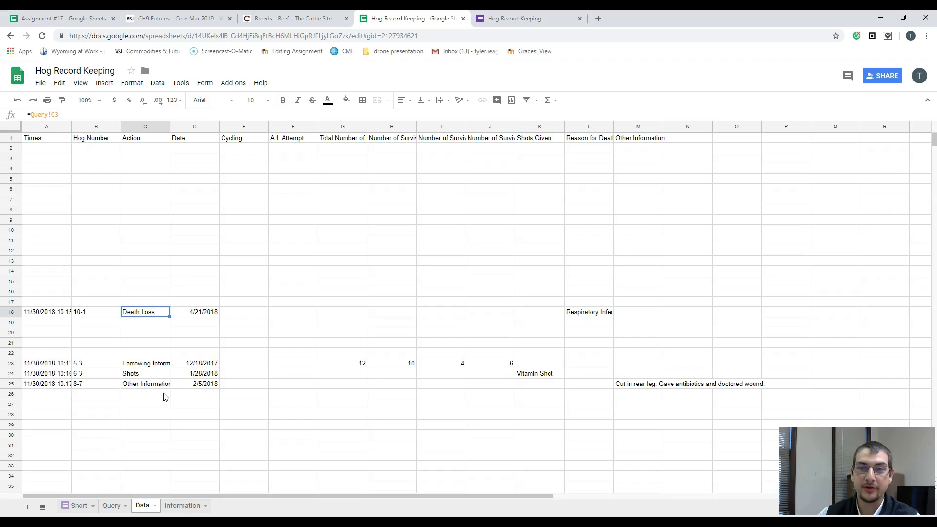
pyautogui.click(148, 372)
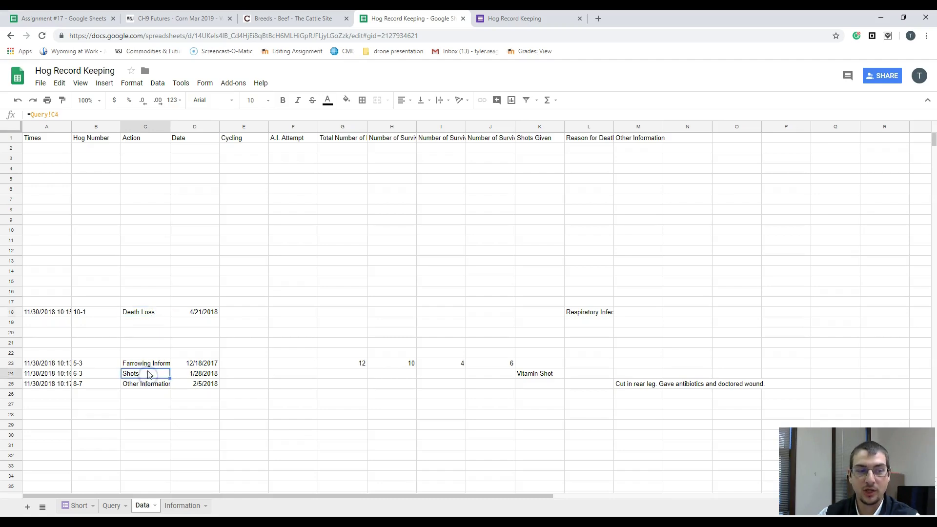
pyautogui.click(148, 366)
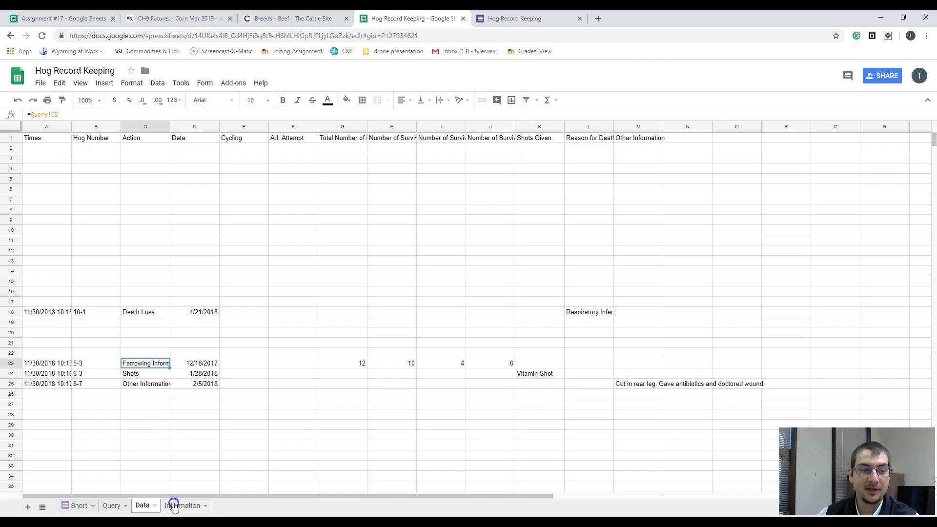
# Step: Compare range A1:B3 of the Information sheet with the website and cells listed on Assignment #17's ImportRange sheet
pyautogui.click(173, 504)
pyautogui.moveTo(63, 140); pyautogui.dragTo(111, 171)
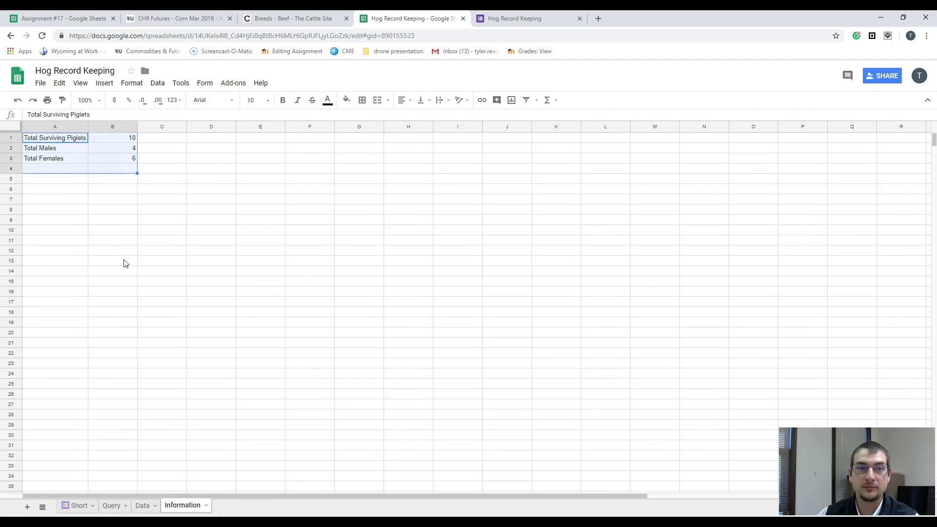
pyautogui.click(66, 20)
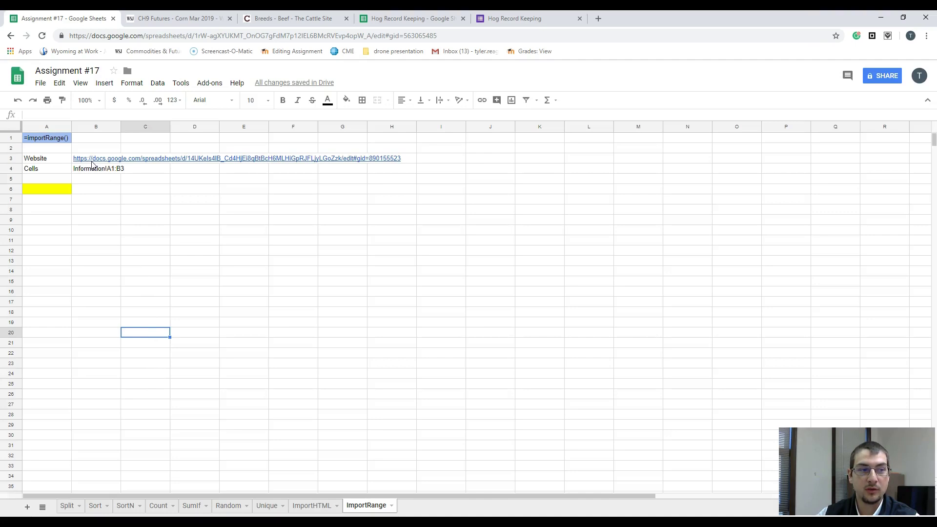
pyautogui.click(418, 18)
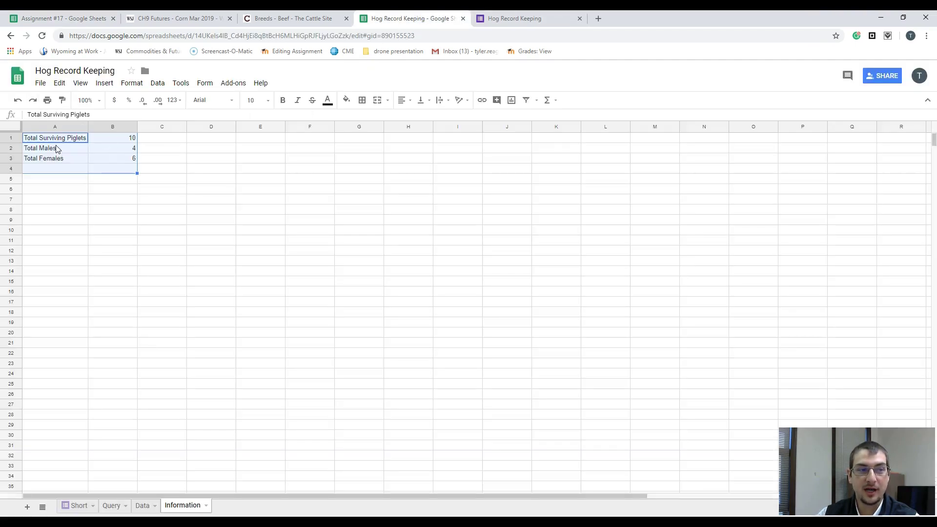
pyautogui.moveTo(54, 138); pyautogui.dragTo(118, 161)
pyautogui.click(59, 17)
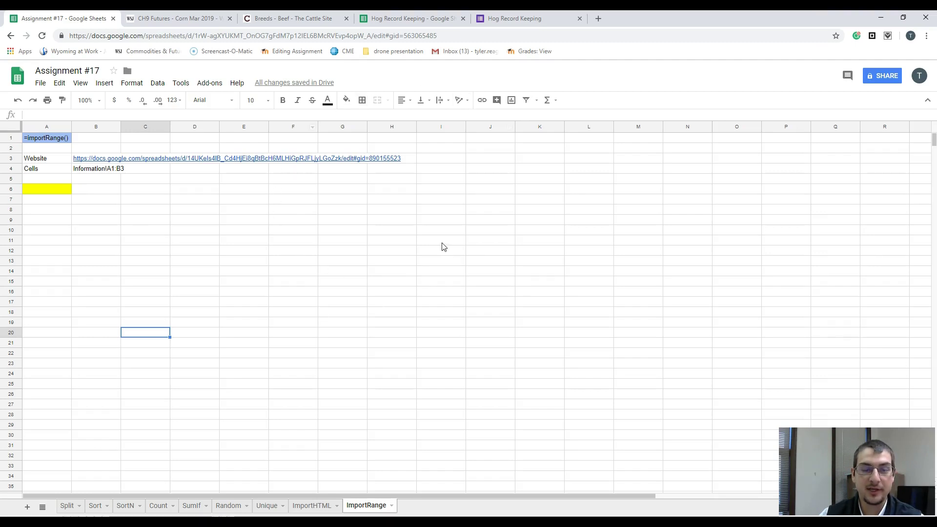
pyautogui.click(432, 18)
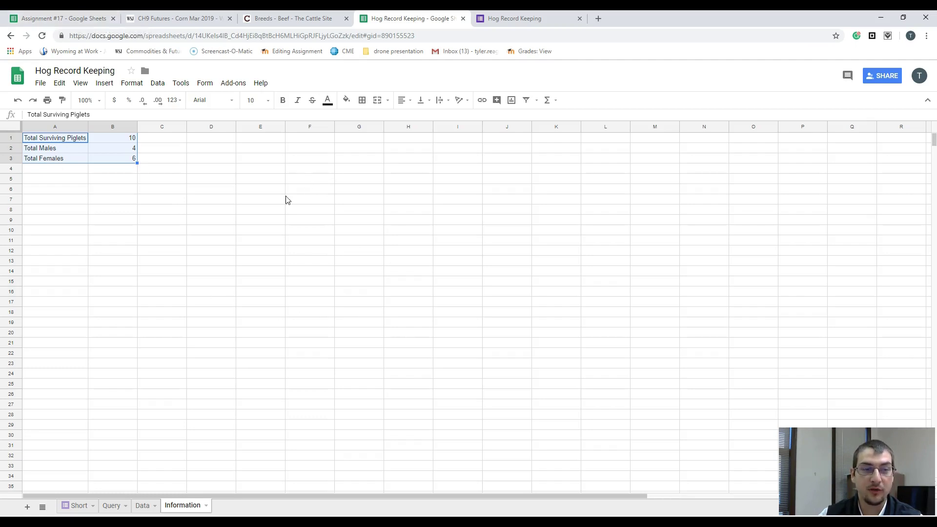
pyautogui.click(71, 19)
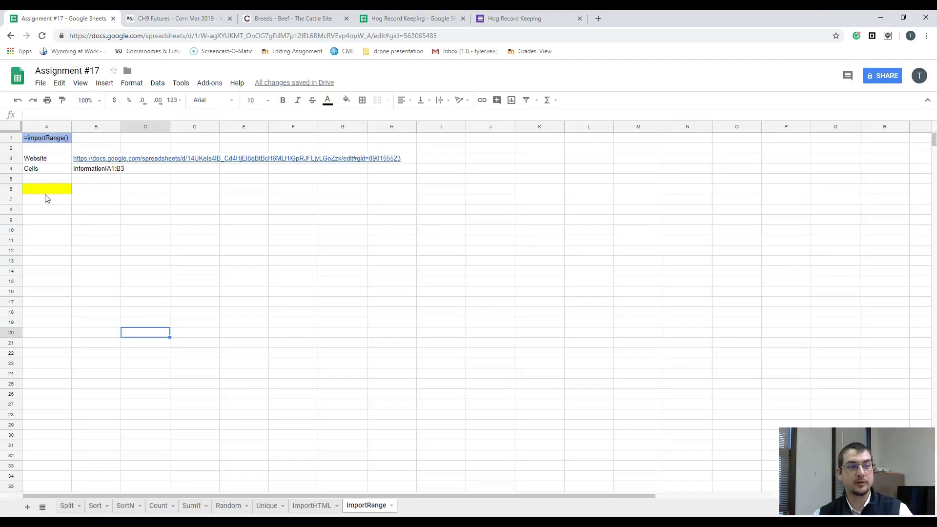
# Step: Start an IMPORTRANGE formula in the yellow cell A6 of the ImportRange sheet
pyautogui.click(49, 191)
pyautogui.write('=import')
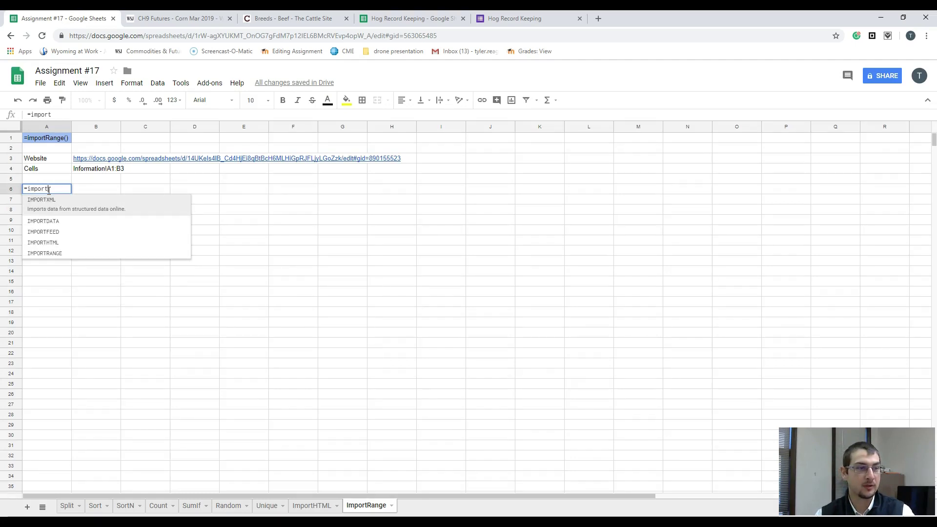
pyautogui.press('Down')
pyautogui.press('Down')
pyautogui.press('Down')
pyautogui.press('Down')
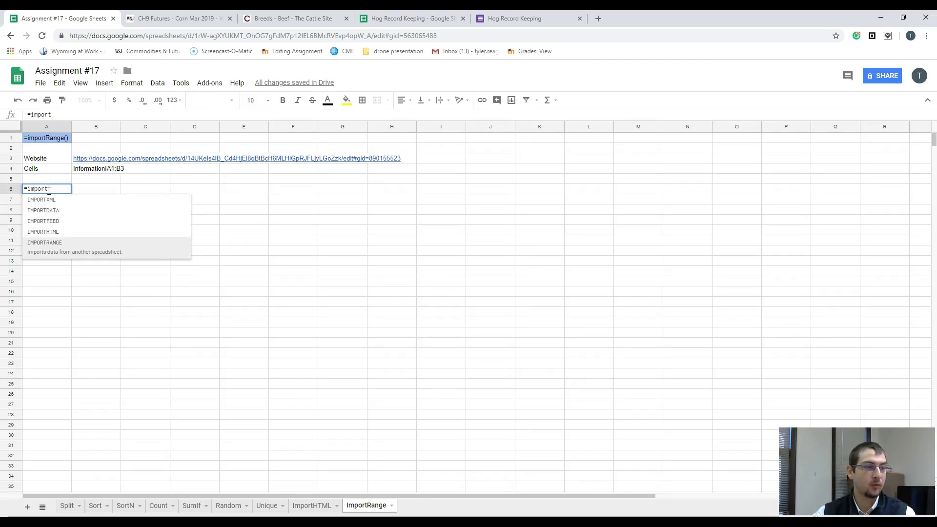
pyautogui.press('Tab')
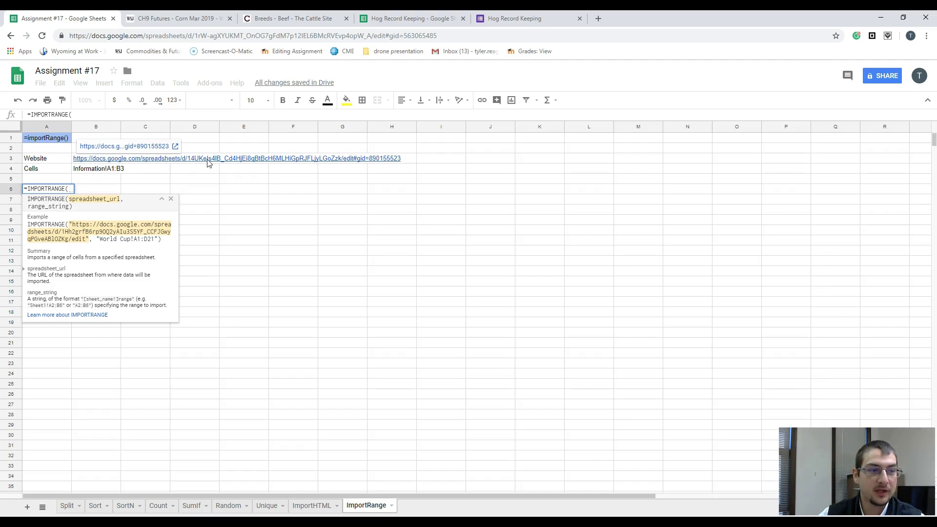
# Step: Copy the full web address of the Hog Record Keeping spreadsheet with its Information sheet open
pyautogui.click(392, 21)
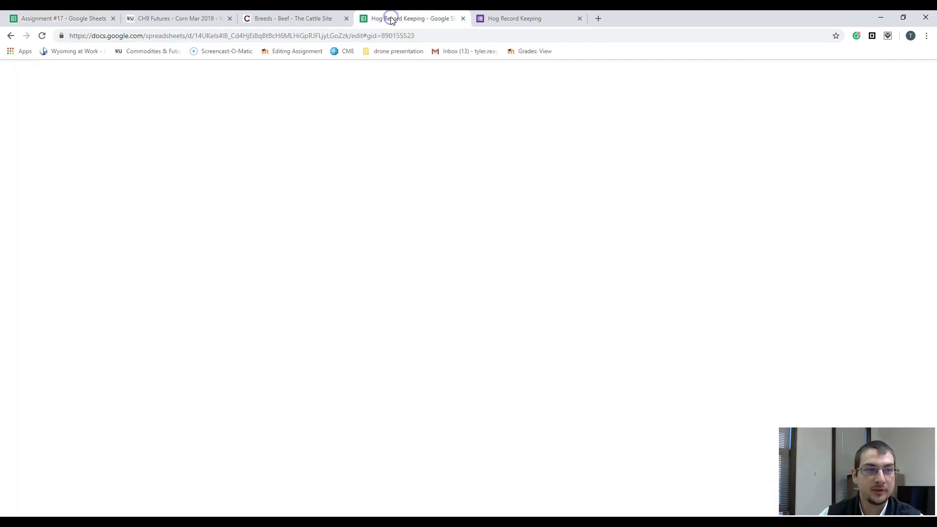
pyautogui.moveTo(414, 37); pyautogui.dragTo(62, 40)
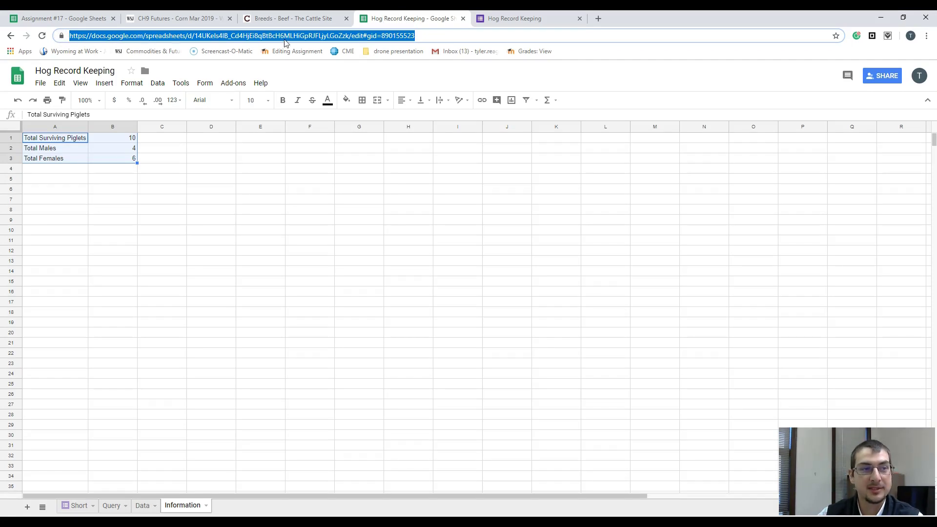
pyautogui.click(60, 19)
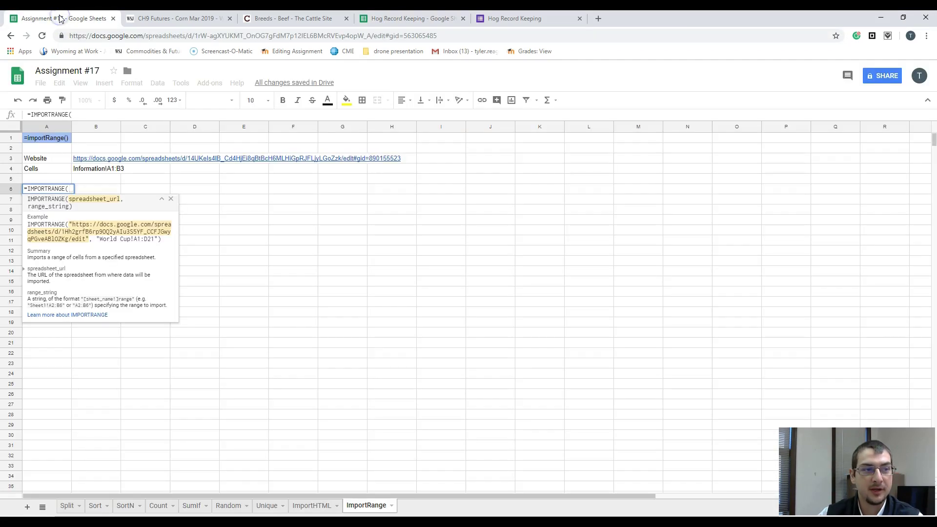
pyautogui.click(402, 18)
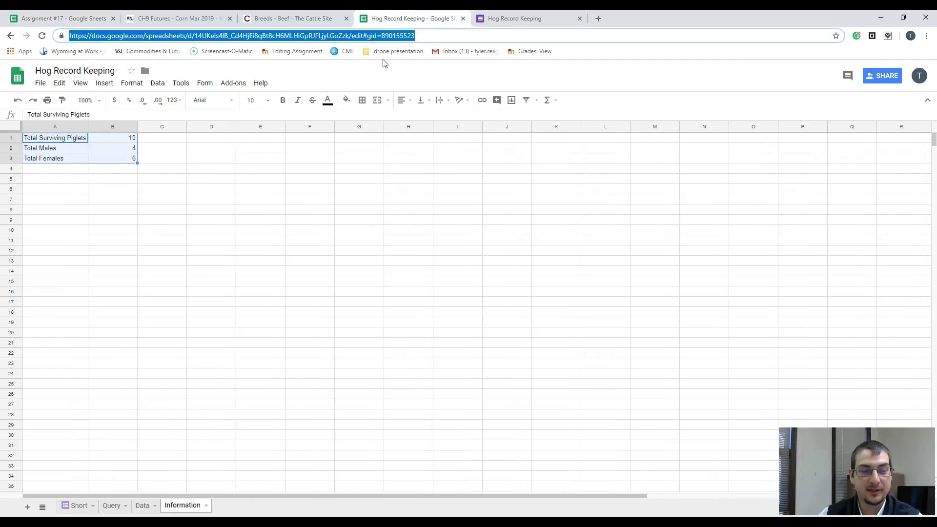
pyautogui.rightClick(377, 36)
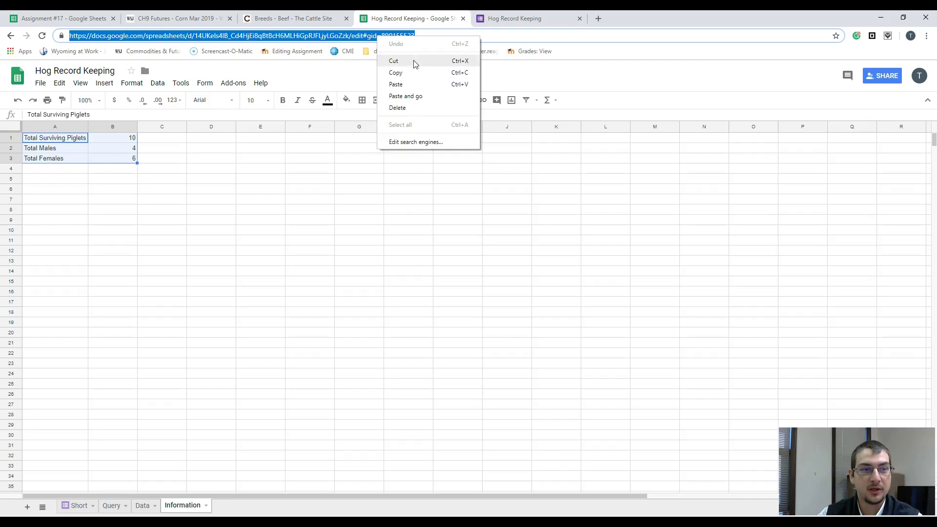
pyautogui.click(412, 73)
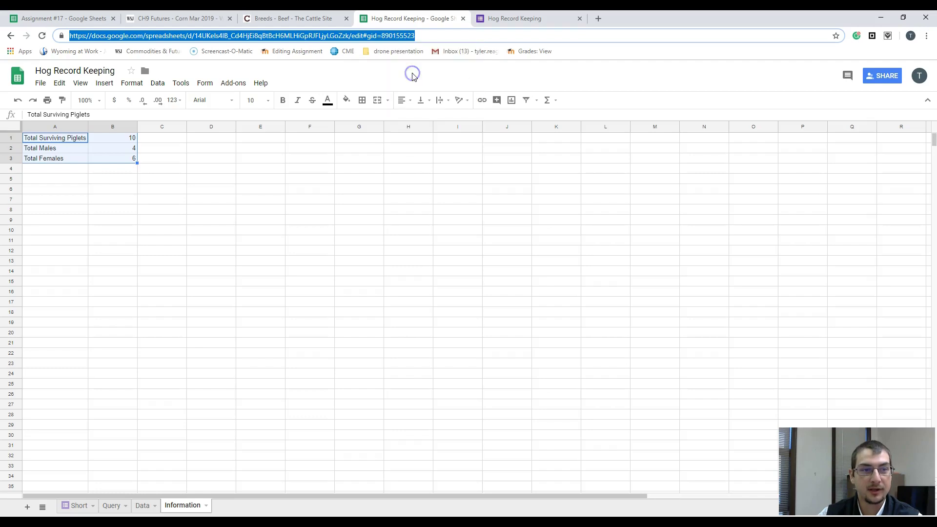
# Step: Paste the copied spreadsheet URL in quotation marks as the first argument of A6's IMPORTRANGE formula, followed by a comma
pyautogui.click(51, 22)
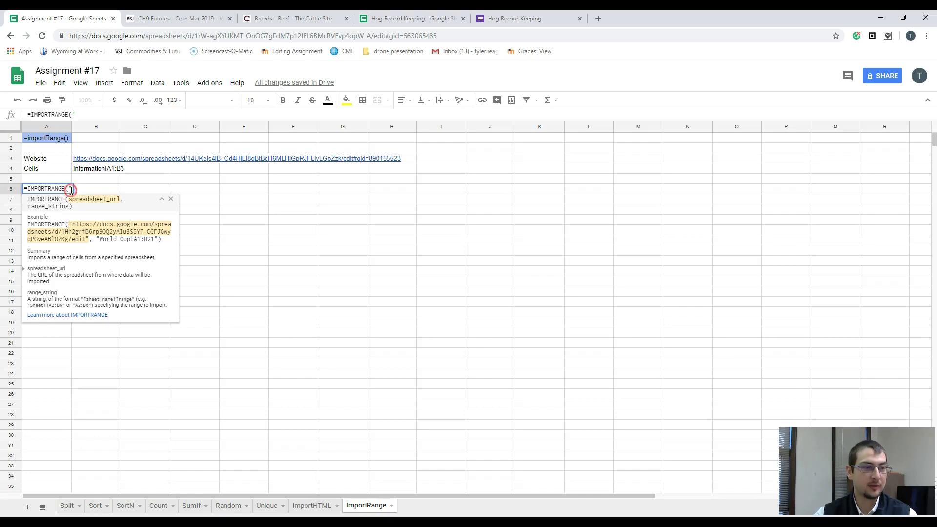
pyautogui.rightClick(71, 192)
pyautogui.click(93, 250)
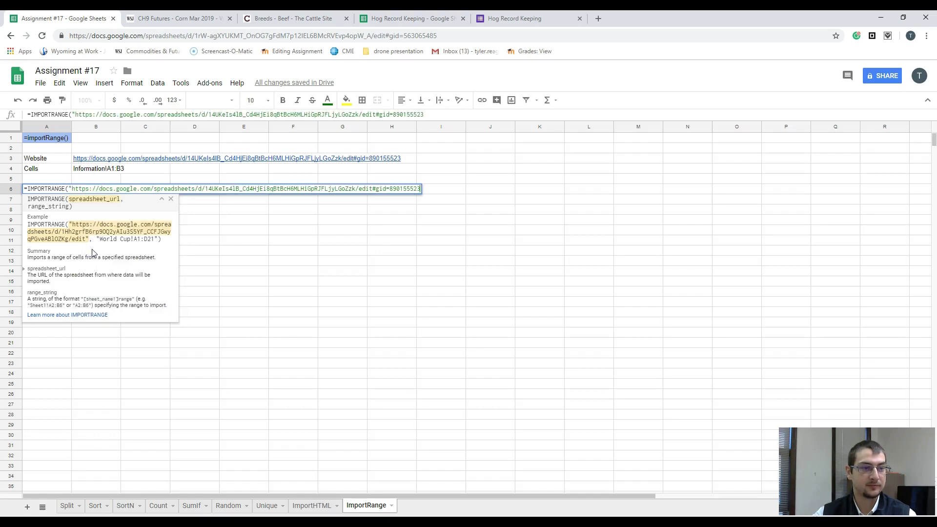
pyautogui.write('"')
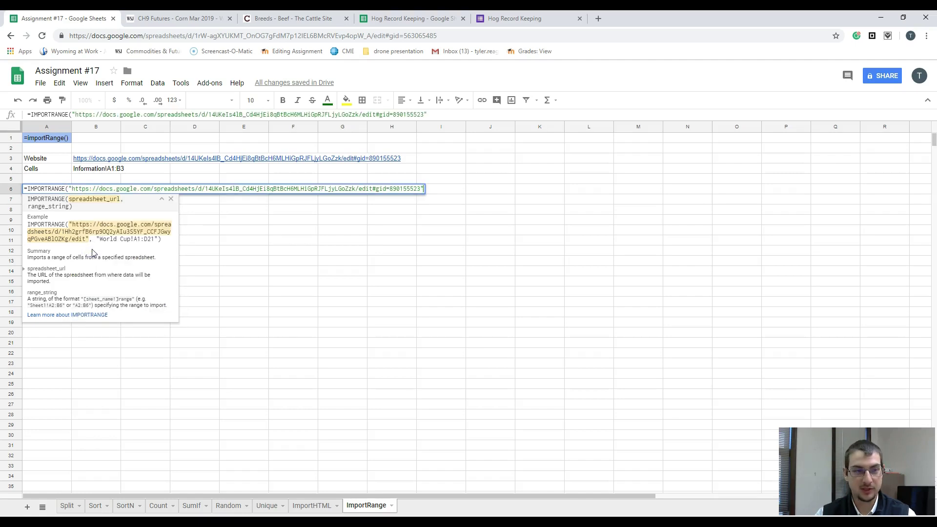
pyautogui.write(',')
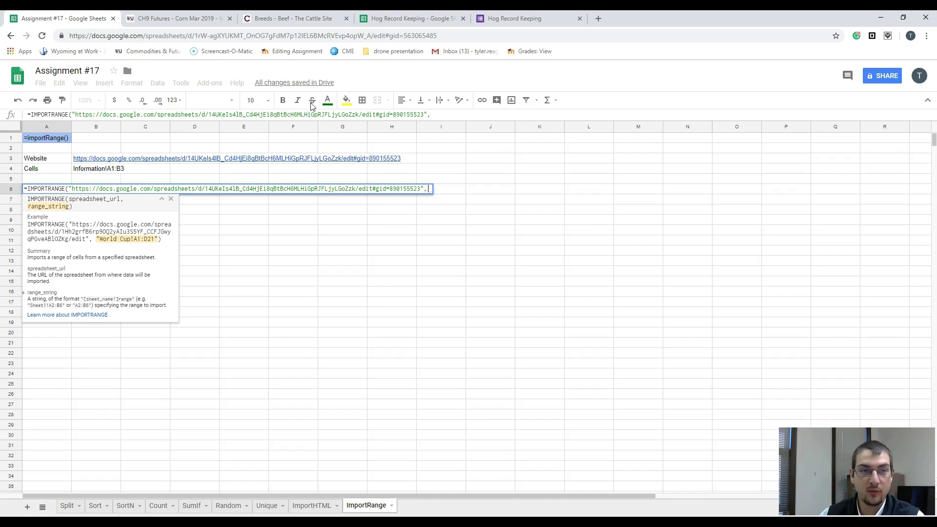
# Step: Check the sheet name and the piglet totals range A1:B3 in the Hog Record Keeping spreadsheet, returning to Assignment #17
pyautogui.click(382, 19)
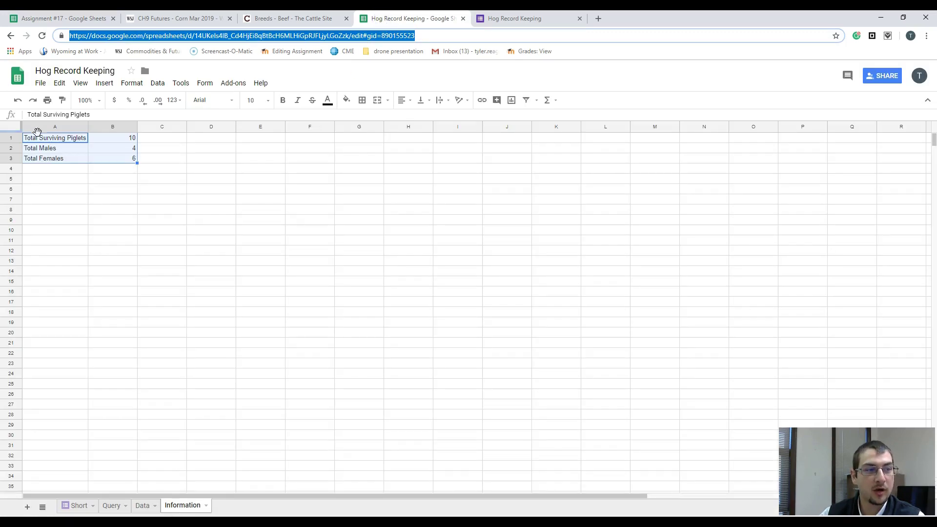
pyautogui.click(42, 142)
pyautogui.click(116, 164)
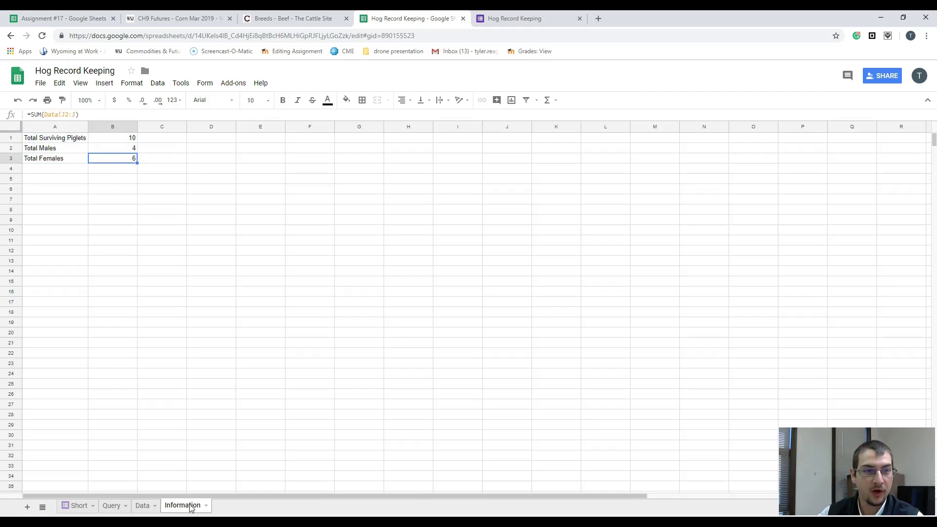
pyautogui.click(80, 18)
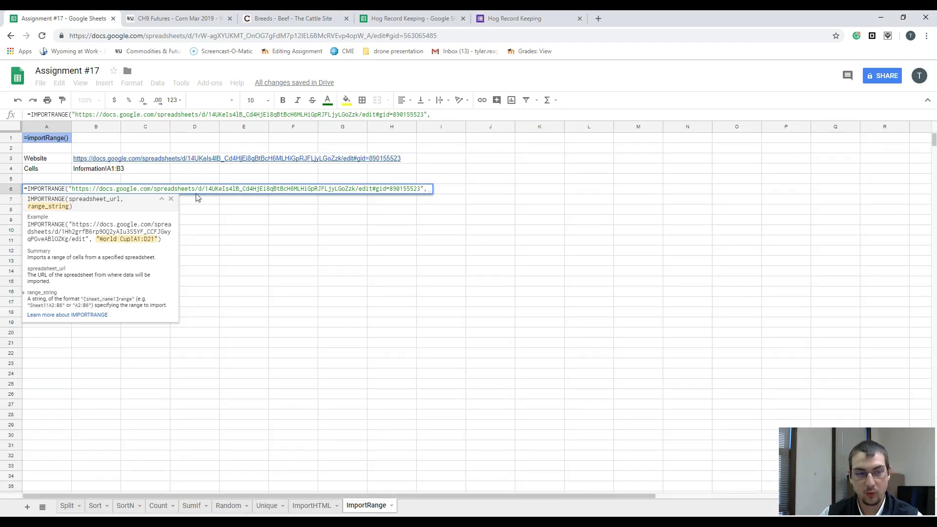
# Step: Begin the second IMPORTRANGE argument in A6 with an opening quotation mark and the sheet reference Information!
pyautogui.write('"')
pyautogui.write('Infomrati')
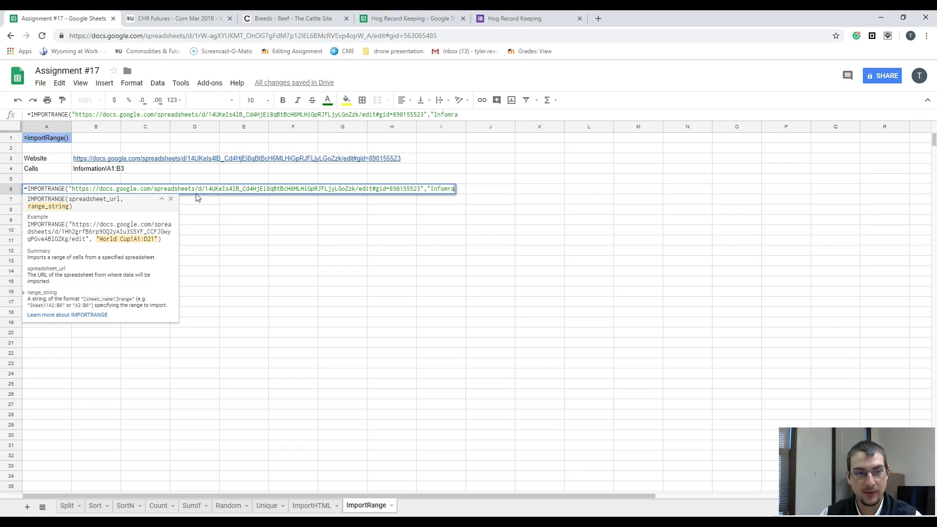
pyautogui.press('BackSpace')
pyautogui.press('BackSpace')
pyautogui.press('BackSpace')
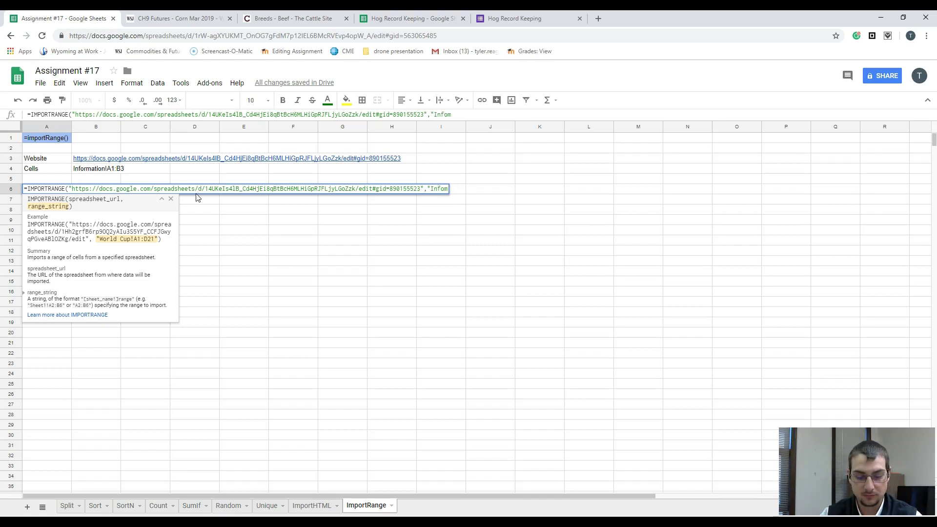
pyautogui.press('BackSpace')
pyautogui.write('rmation')
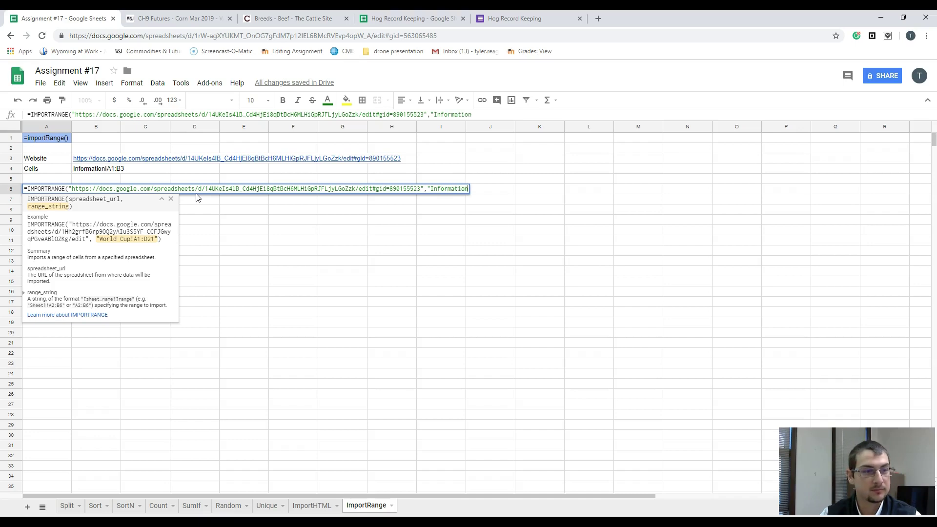
pyautogui.write('!')
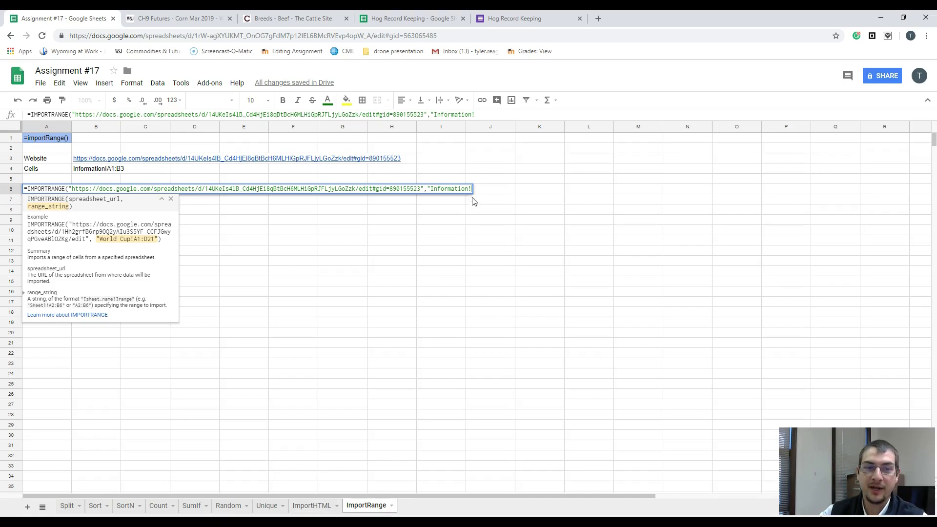
# Step: Complete the range string with A1:B3, close the quotation marks and parenthesis, and enter the IMPORTRANGE formula
pyautogui.write('A1:')
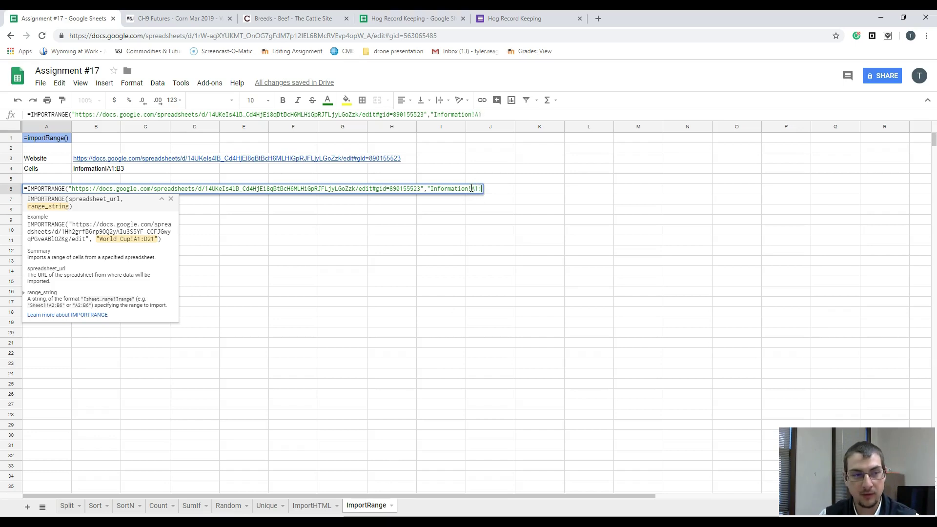
pyautogui.write('B3')
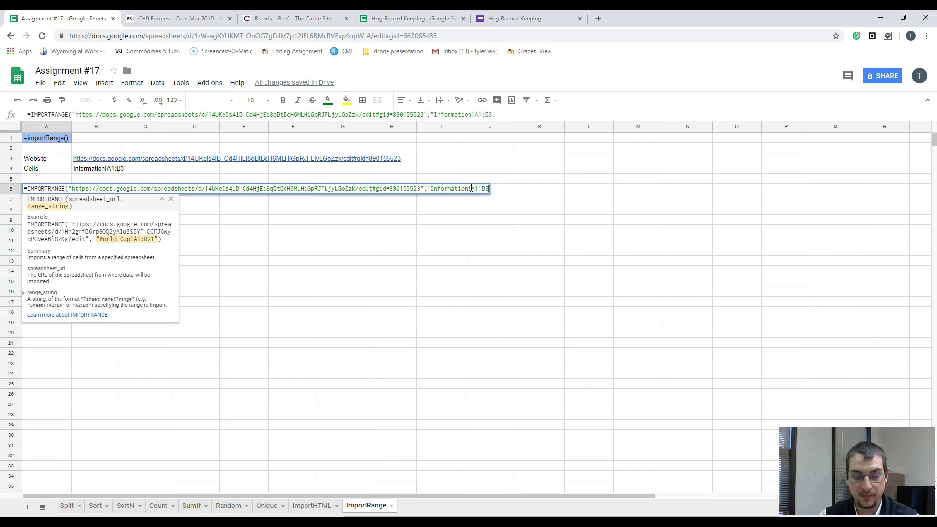
pyautogui.write('"')
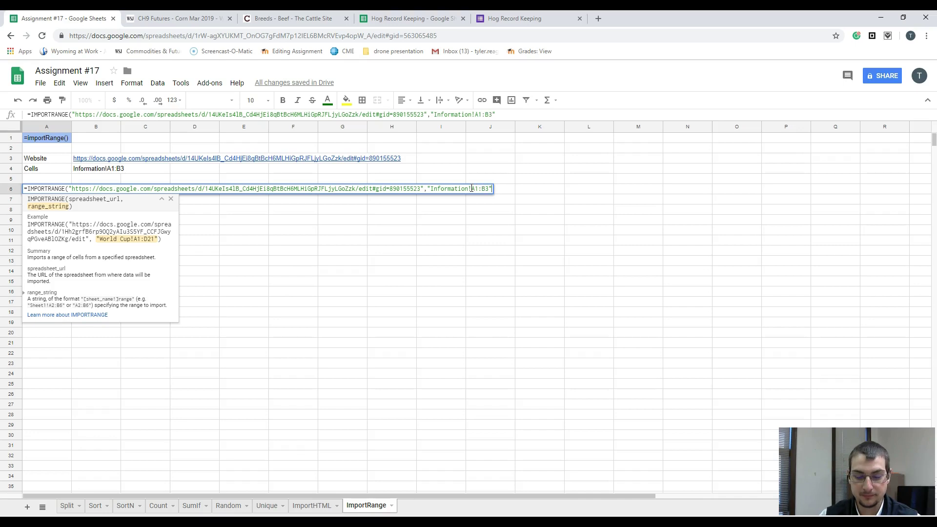
pyautogui.write(')')
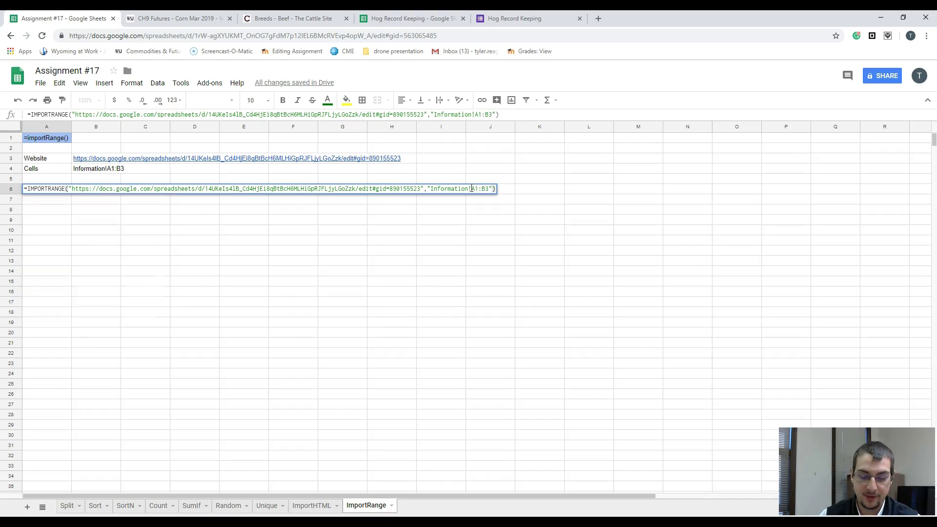
pyautogui.press('Return')
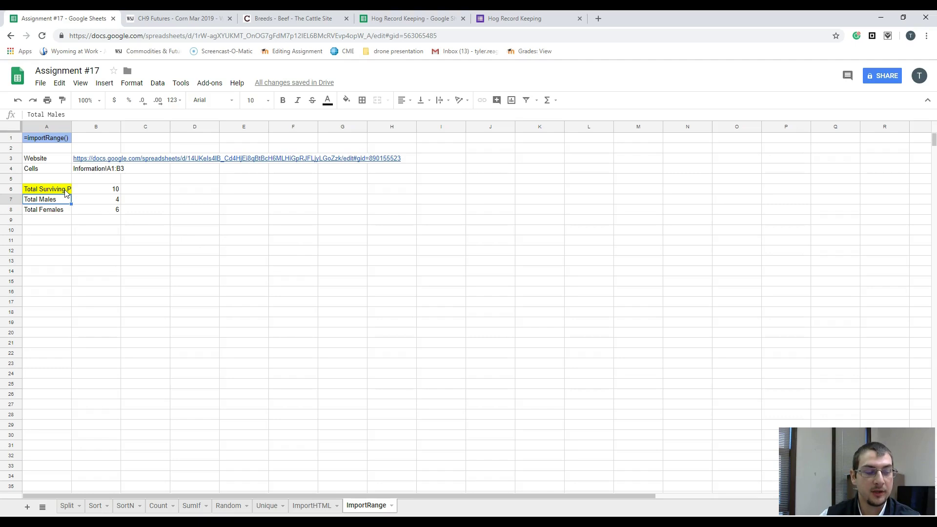
# Step: Examine the imported range A6:B8 and the IMPORTRANGE formula in A6 that fills it
pyautogui.moveTo(65, 191); pyautogui.dragTo(107, 209)
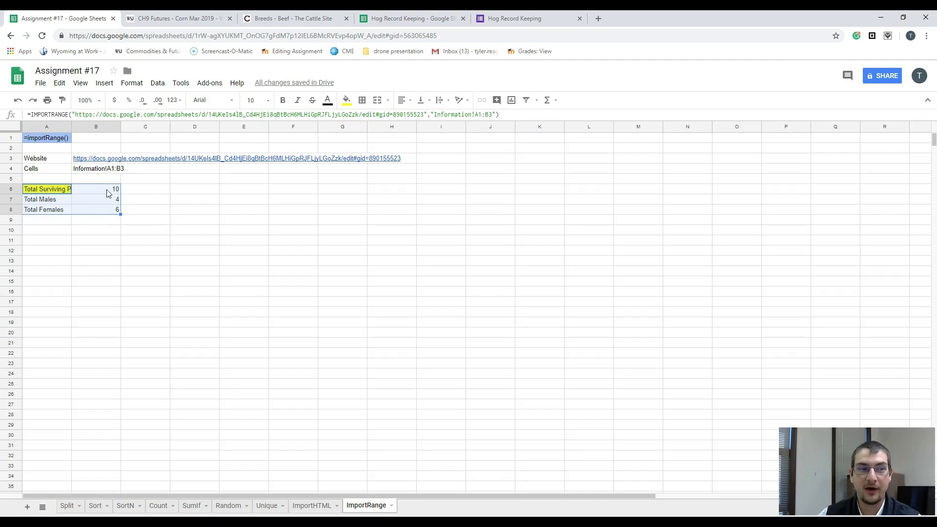
pyautogui.doubleClick(51, 190)
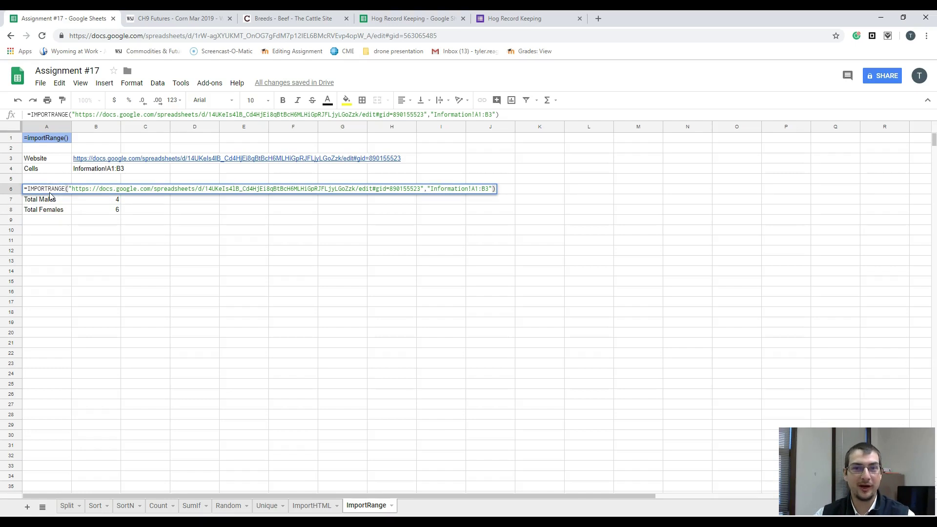
pyautogui.click(134, 211)
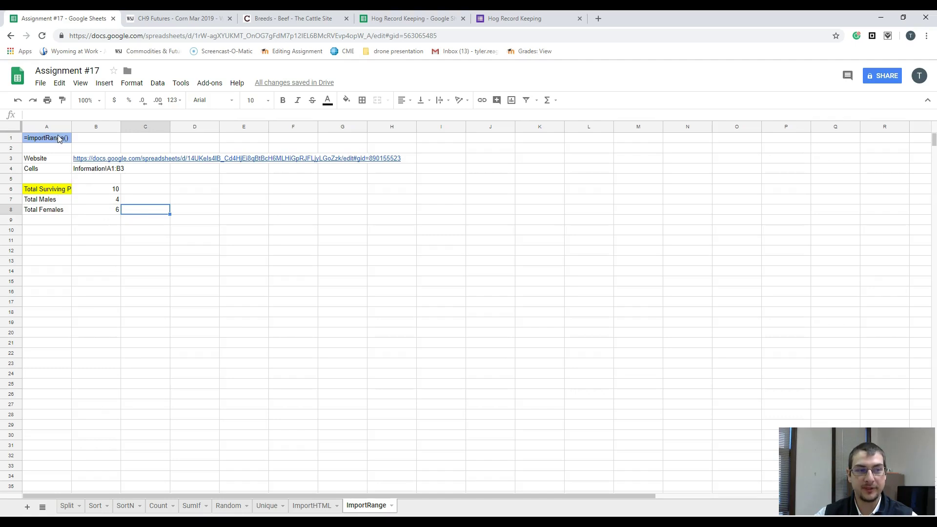
# Step: Fit column A's width to its contents and go through the imported totals in B6:B8
pyautogui.doubleClick(71, 126)
pyautogui.click(110, 194)
pyautogui.click(119, 210)
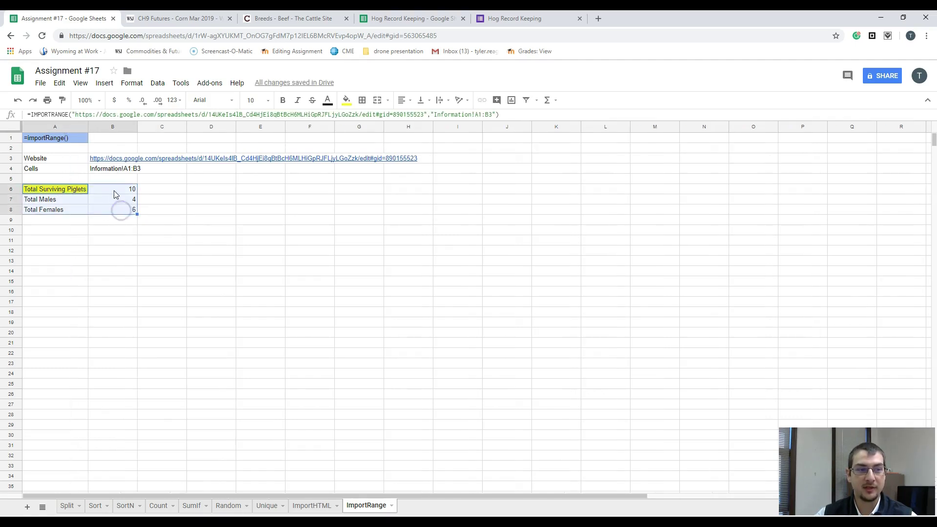
pyautogui.click(114, 190)
pyautogui.click(116, 199)
pyautogui.click(117, 210)
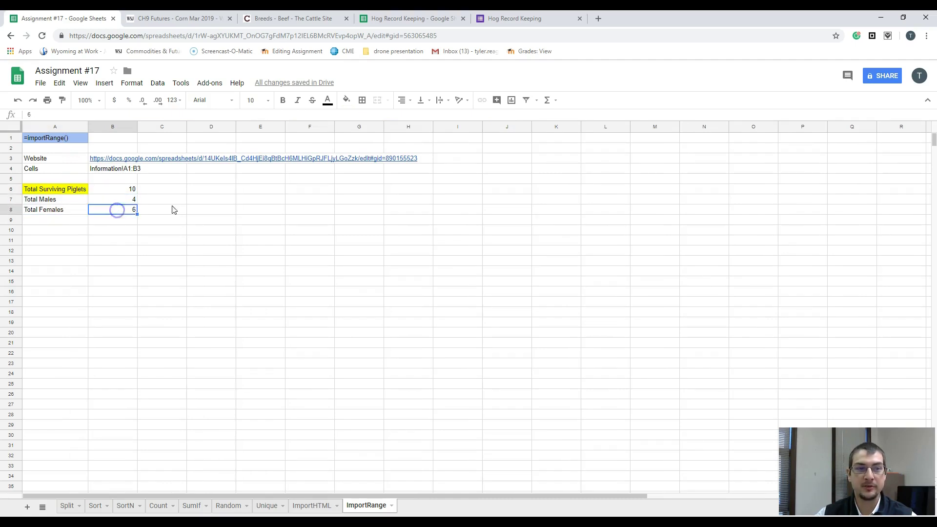
# Step: Examine the Hog Record Keeping form and how its responses flow through the Short, Query, Data and Information sheets
pyautogui.click(512, 19)
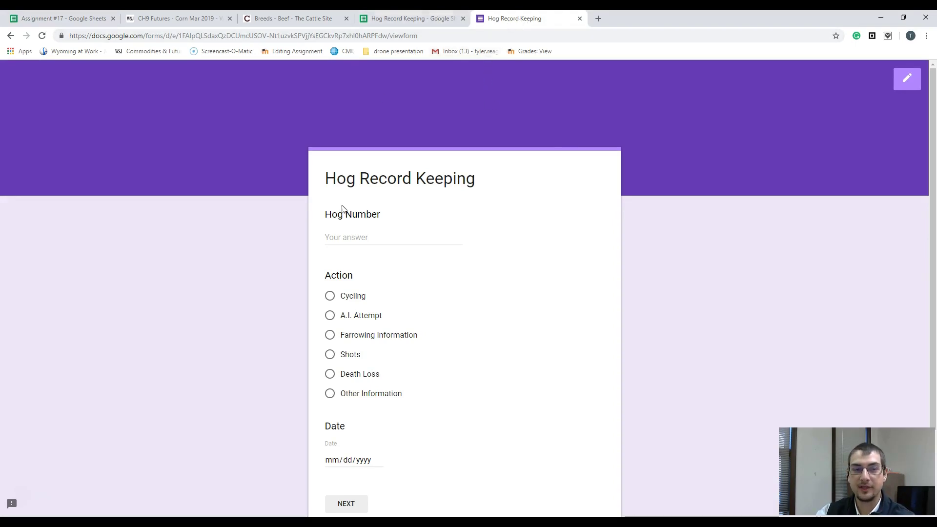
pyautogui.click(425, 18)
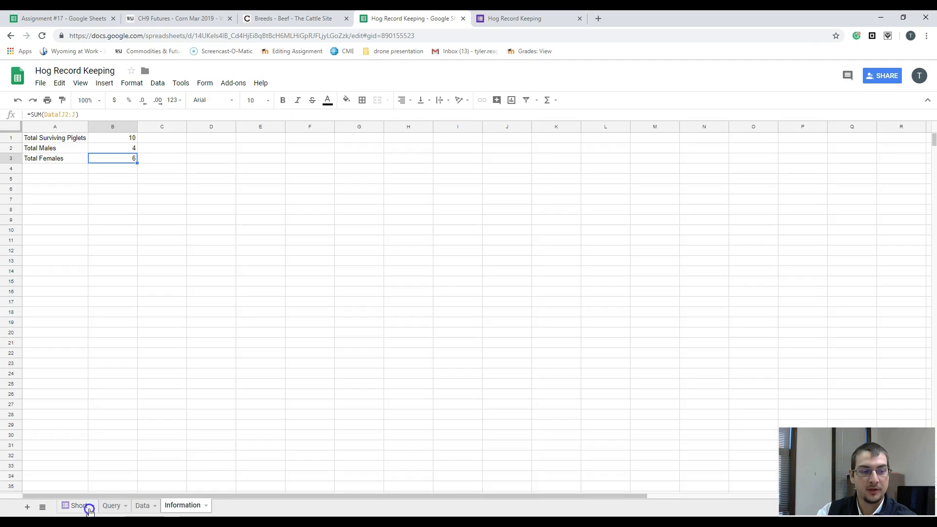
pyautogui.click(90, 510)
pyautogui.click(122, 507)
pyautogui.click(138, 508)
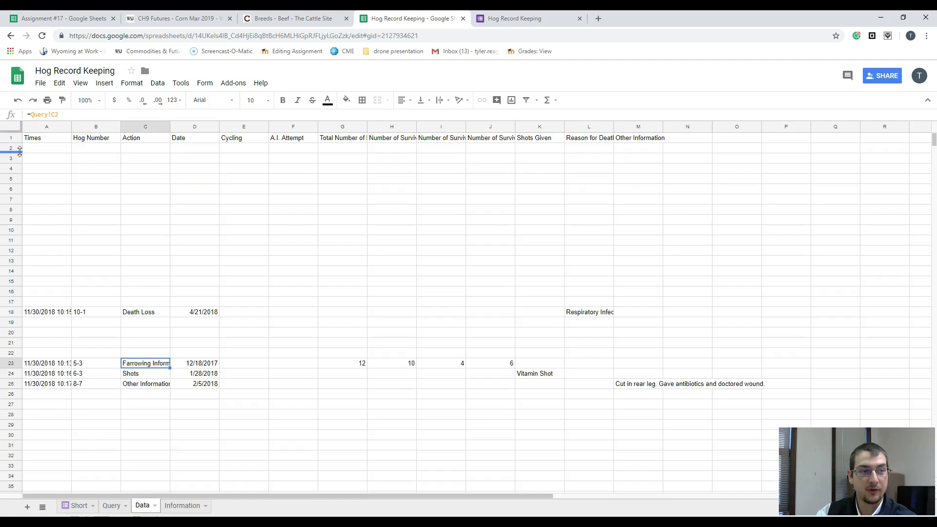
pyautogui.click(70, 178)
pyautogui.click(64, 211)
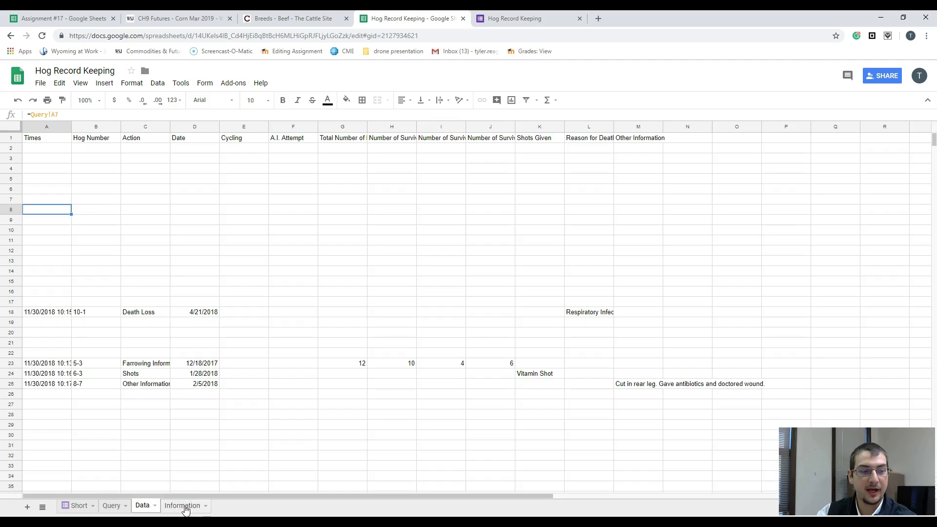
pyautogui.click(184, 507)
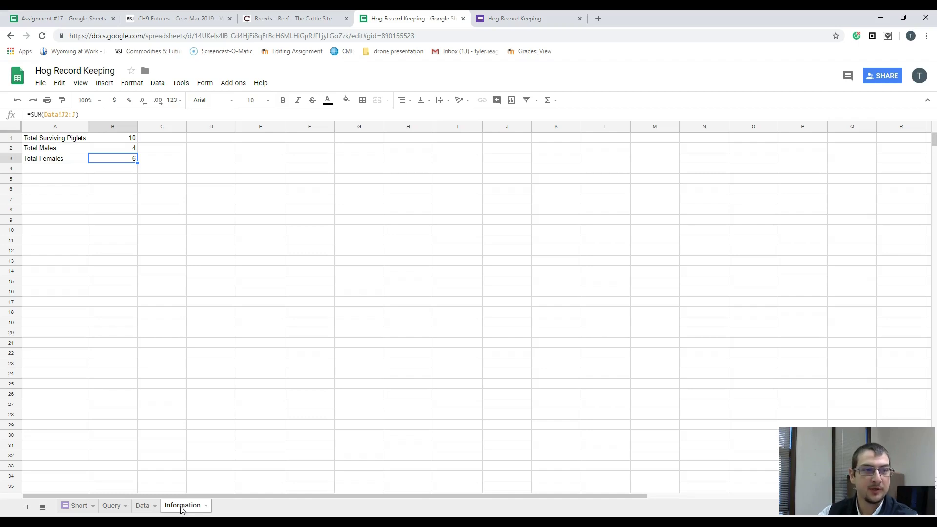
# Step: Separate the Hog Record Keeping form into its own window beside Assignment #17, with the ImportRange sheet showing
pyautogui.click(44, 15)
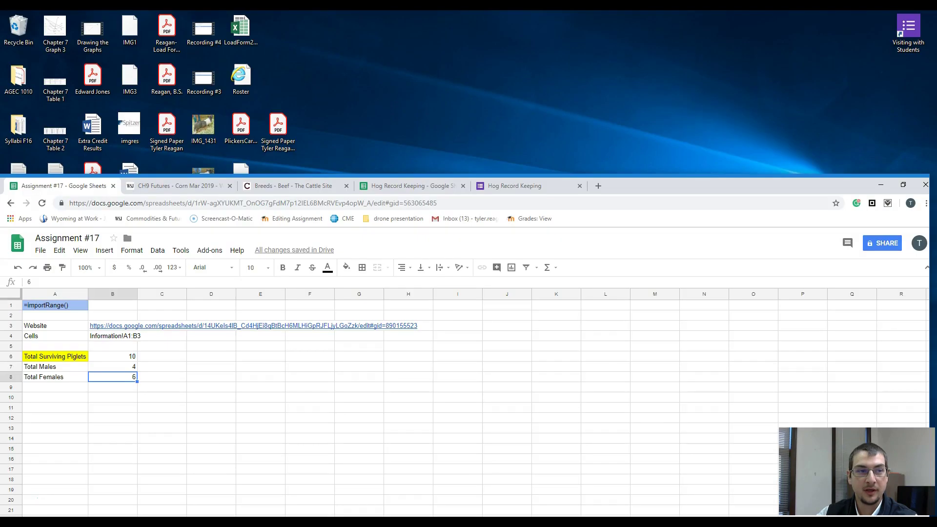
pyautogui.moveTo(127, 188); pyautogui.dragTo(3, 326)
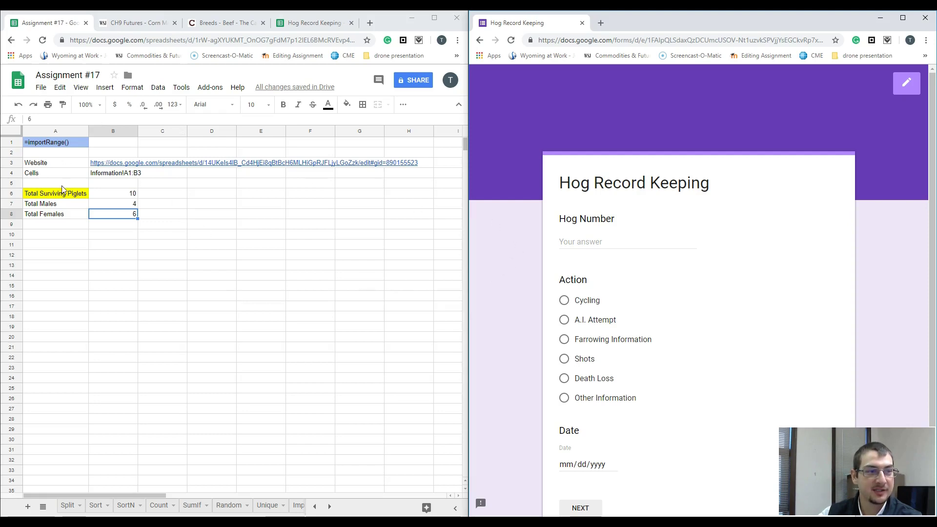
pyautogui.click(329, 506)
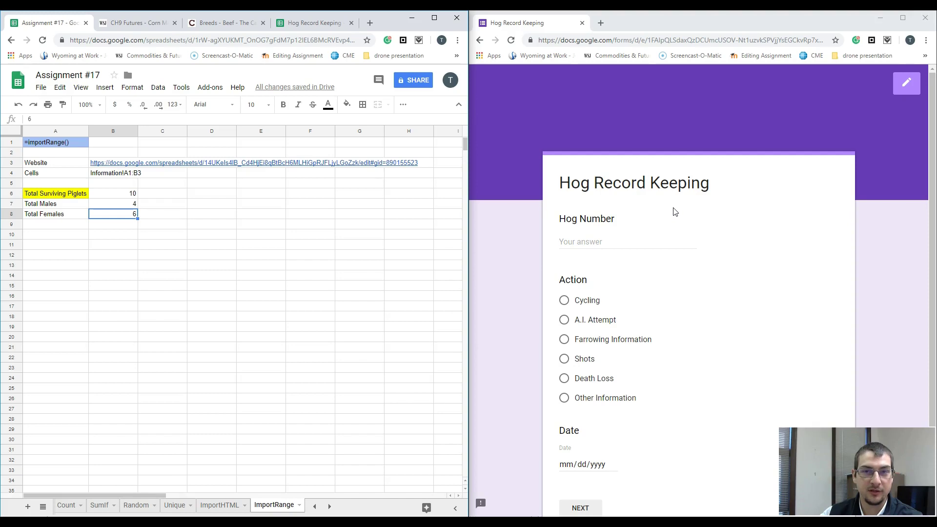
pyautogui.click(312, 25)
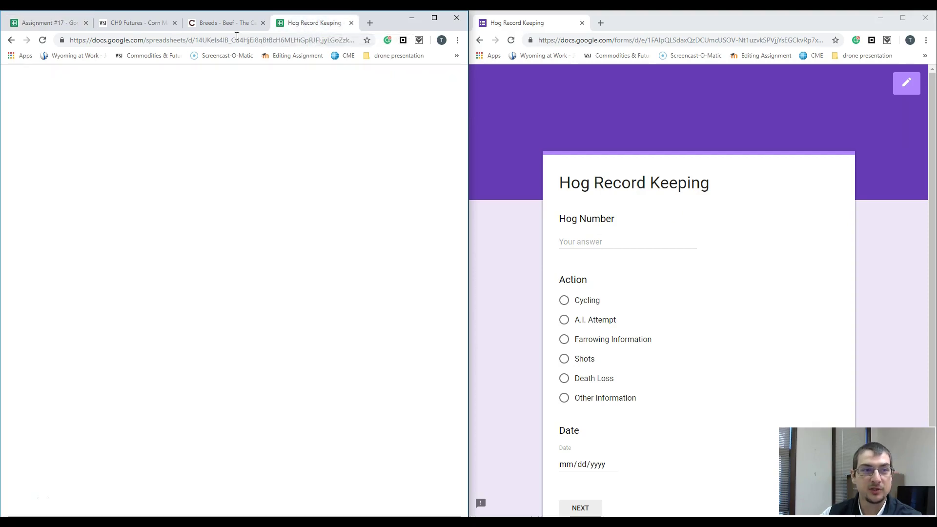
pyautogui.click(51, 24)
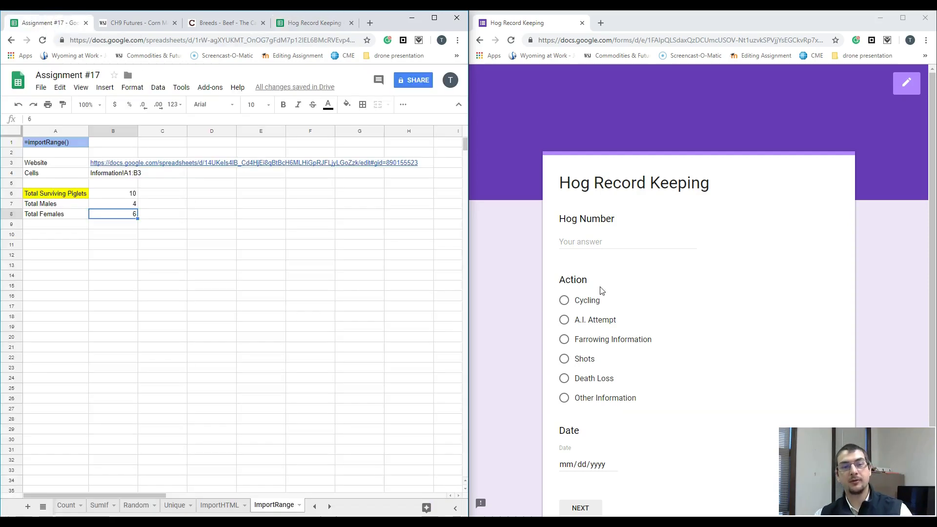
# Step: Fill in the form's first page with Hog Number 16-2, action Farrowing Information and date 02/13/2017, and continue to its next page
pyautogui.click(618, 241)
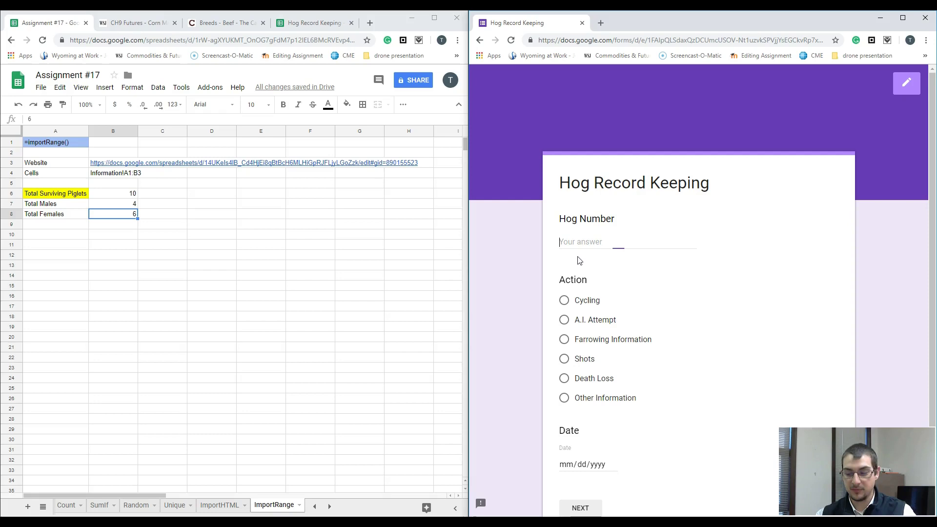
pyautogui.write('16-2')
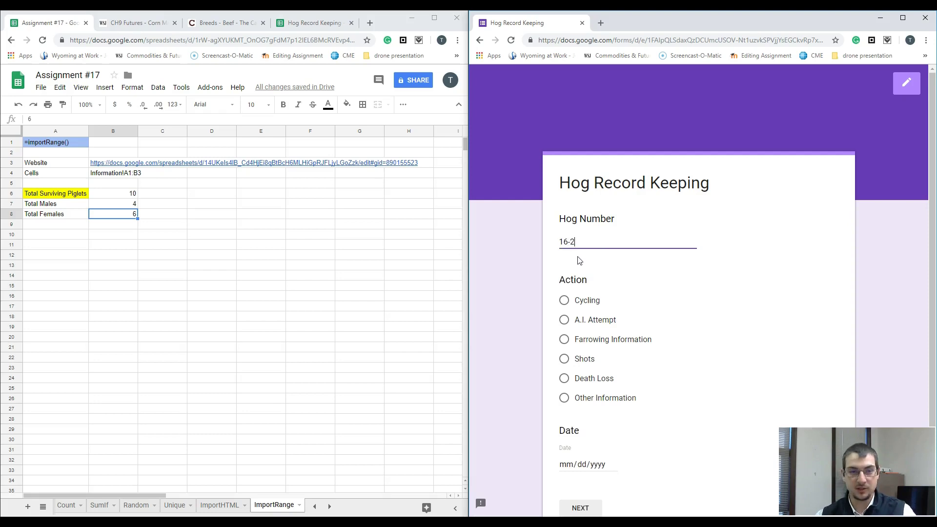
pyautogui.click(564, 339)
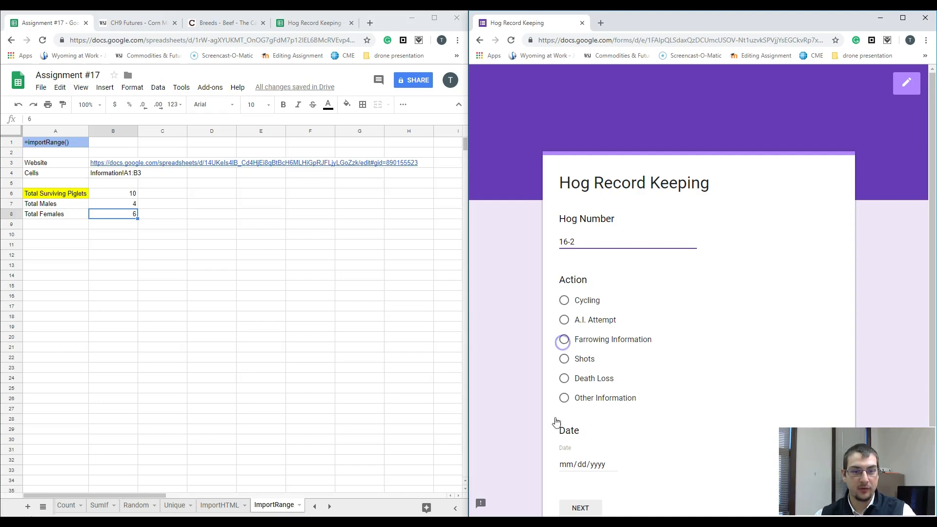
pyautogui.click(572, 459)
pyautogui.click(571, 459)
pyautogui.write('02/')
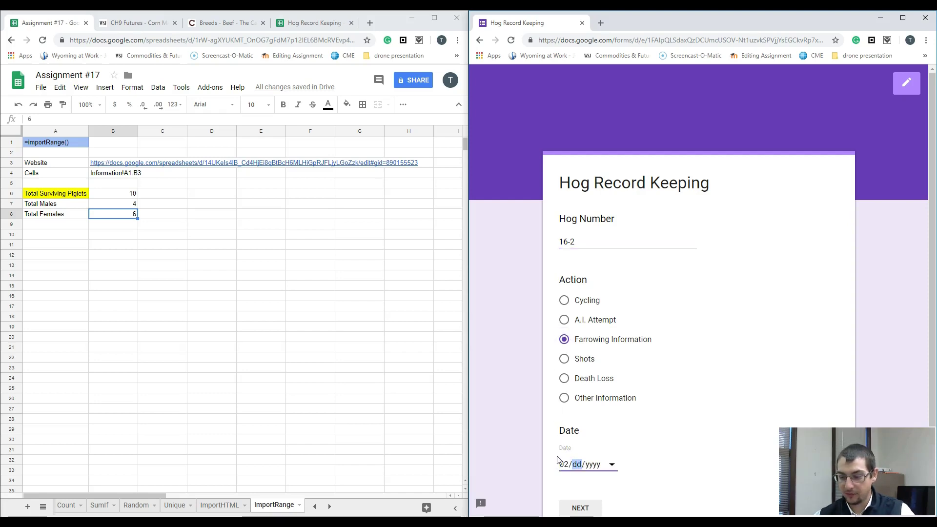
pyautogui.write('13/')
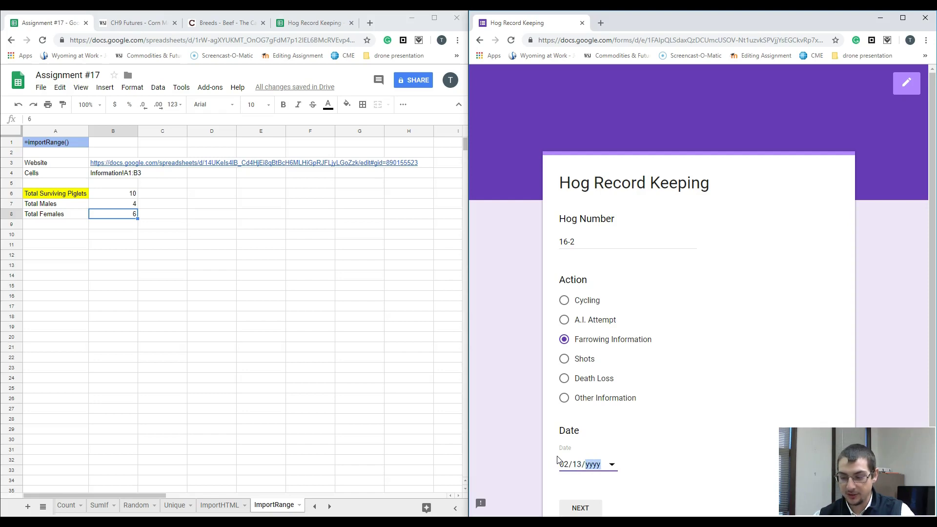
pyautogui.write('2017')
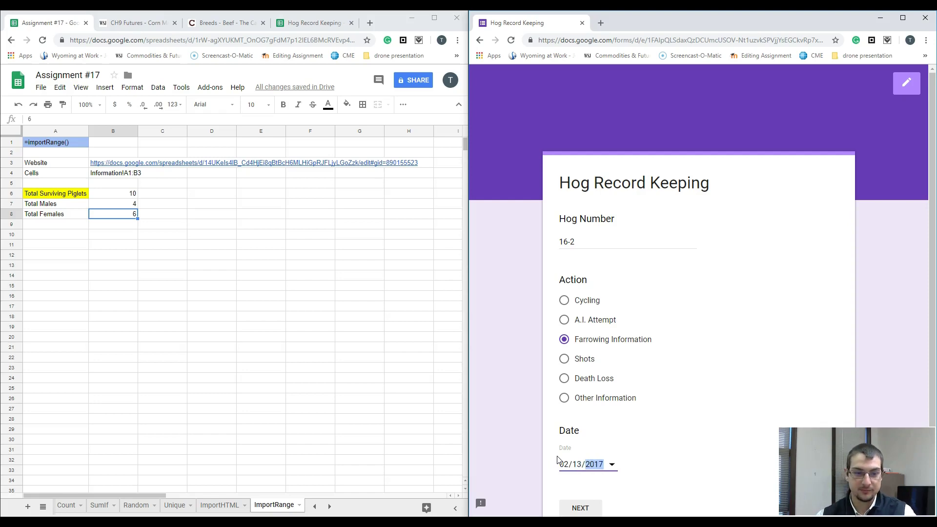
pyautogui.click(575, 508)
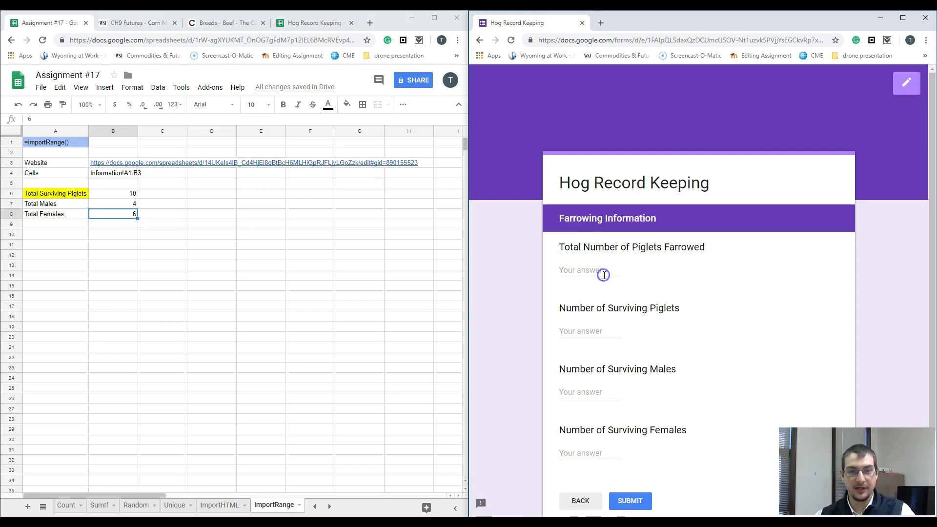
# Step: Enter 6 total piglets farrowed, 5 surviving piglets, 2 surviving males and 3 surviving females, and submit the Hog Record Keeping form
pyautogui.press('Tab')
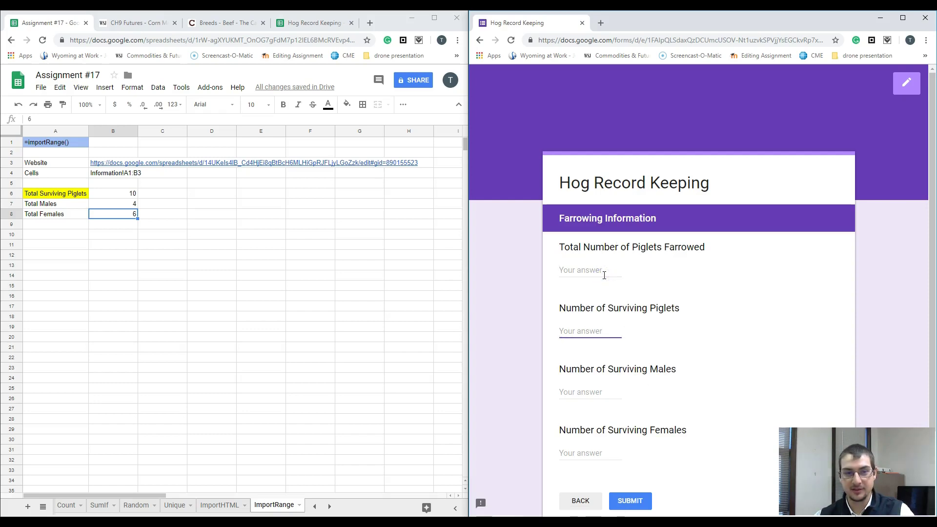
pyautogui.hotkey('shift', 'Tab')
pyautogui.write('6')
pyautogui.press('Tab')
pyautogui.write('5')
pyautogui.press('Tab')
pyautogui.write('2')
pyautogui.press('Tab')
pyautogui.write('3')
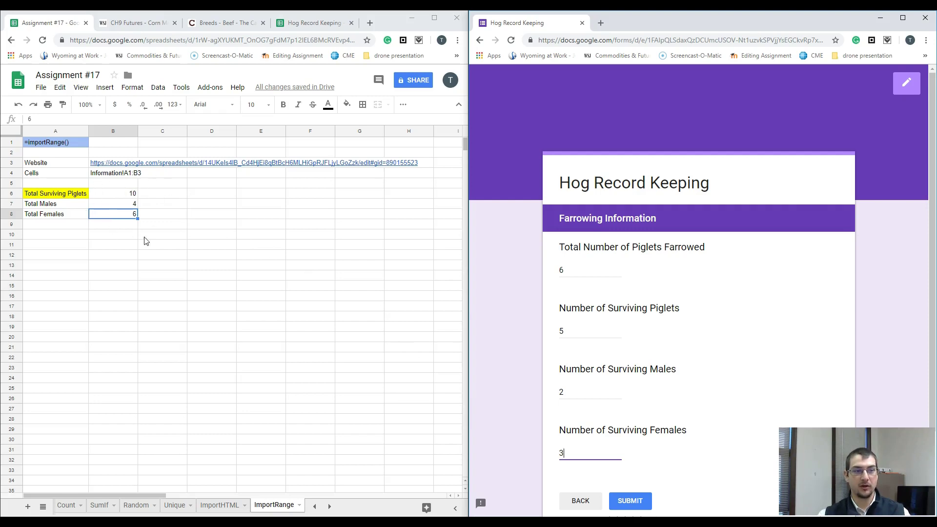
pyautogui.click(633, 497)
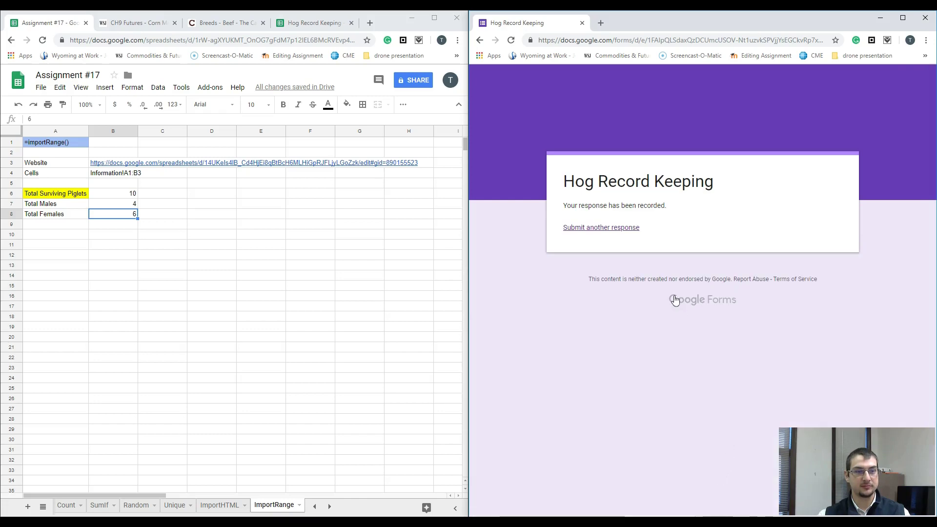
# Step: Check the imported piglet totals in B6:B8 of the ImportRange sheet against the submitted form response
pyautogui.click(587, 227)
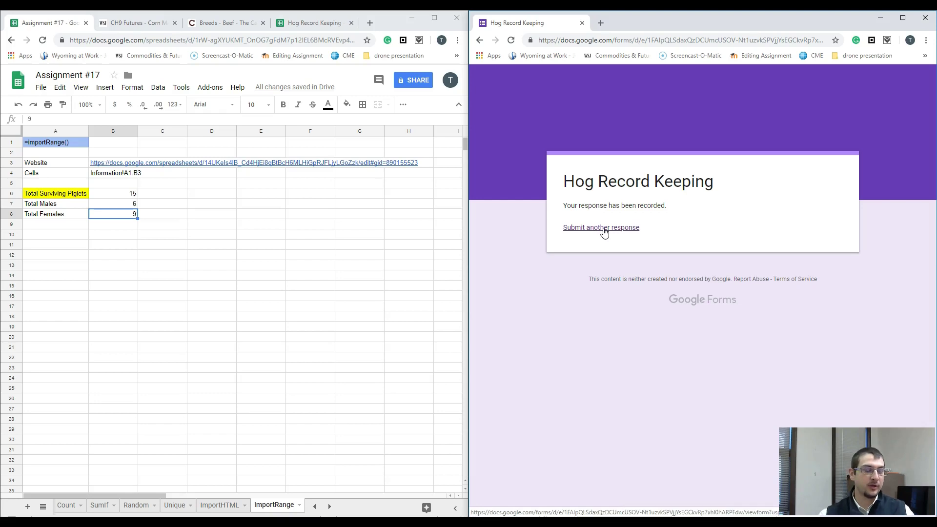
pyautogui.click(103, 185)
pyautogui.moveTo(103, 185); pyautogui.dragTo(121, 226)
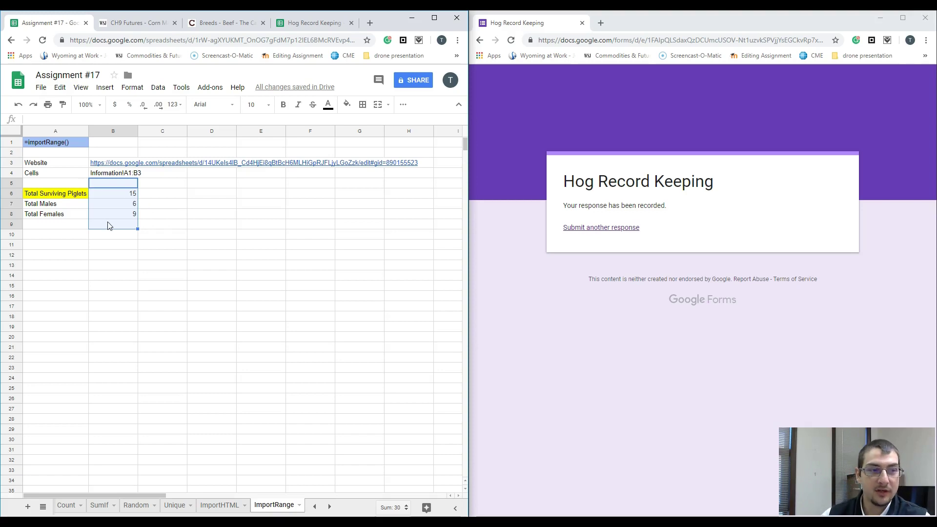
pyautogui.click(114, 202)
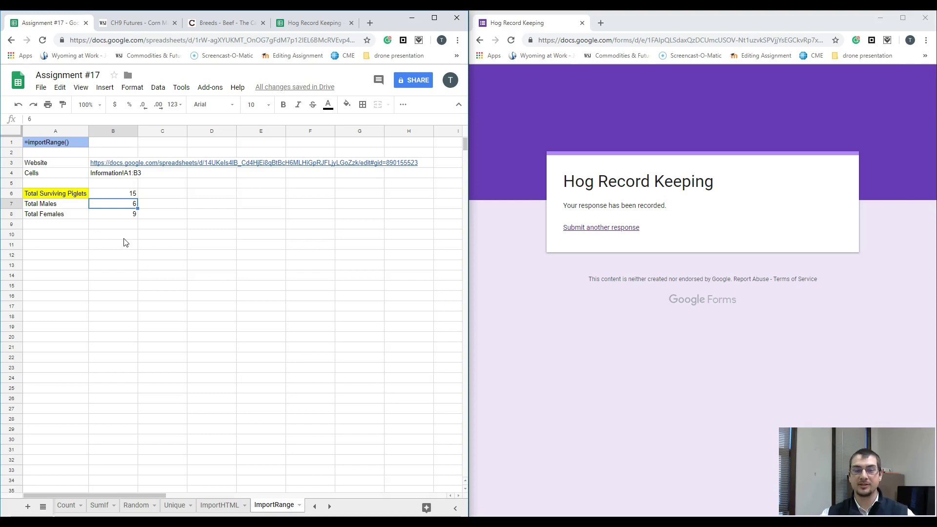
# Step: Enter =IMPORTRANGE(B3,B4) in D6, taking the website and range from those cells, and compare its formula with the one in A6
pyautogui.click(206, 193)
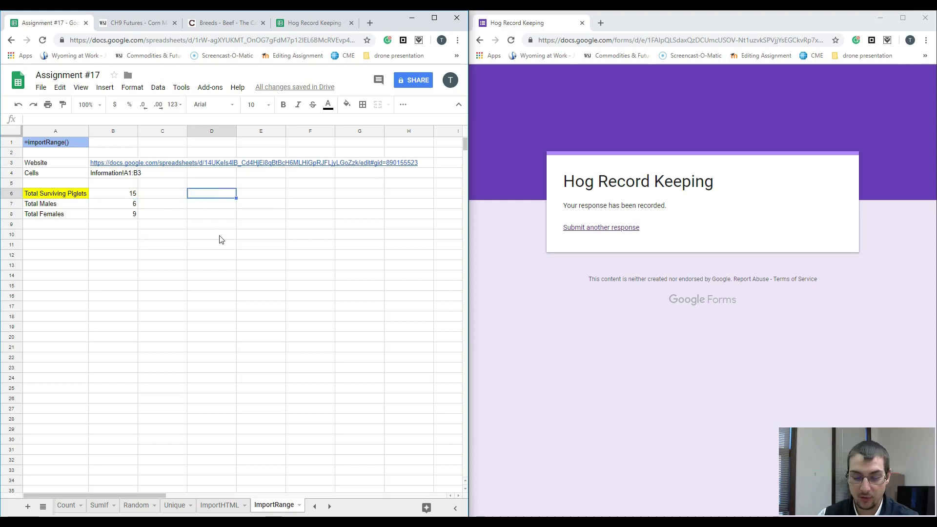
pyautogui.write('=impo')
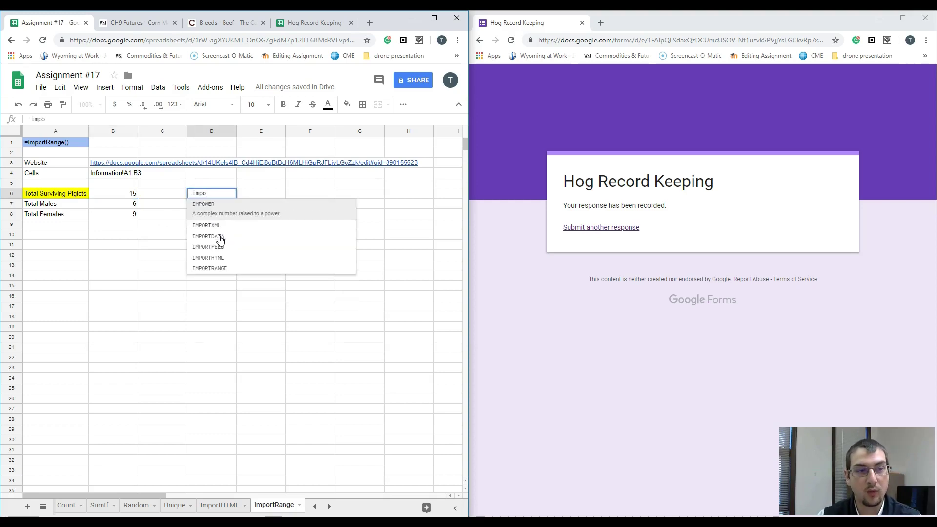
pyautogui.write('rt')
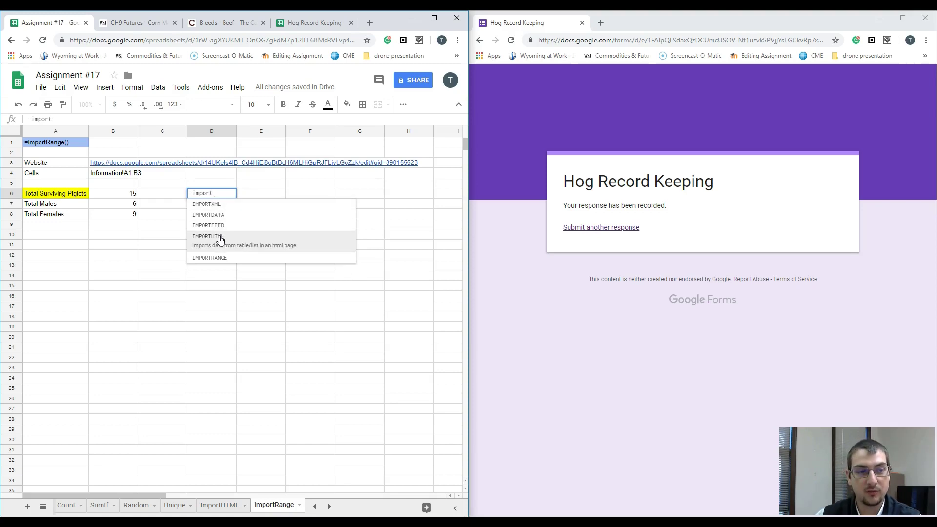
pyautogui.press('Down')
pyautogui.press('Tab')
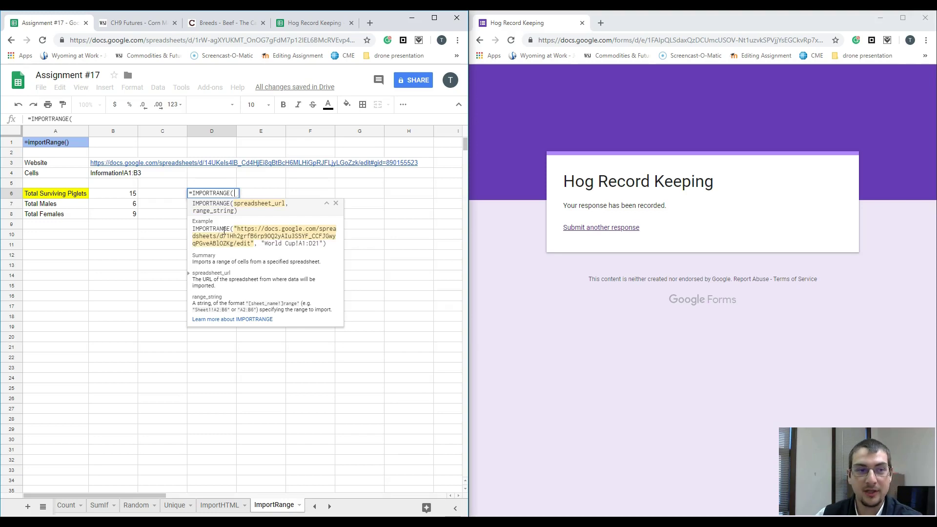
pyautogui.moveTo(108, 166)
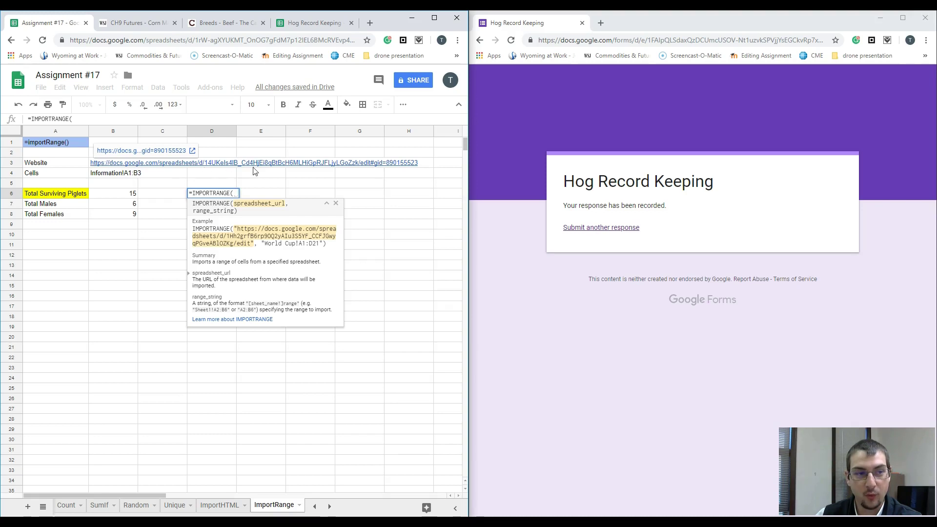
pyautogui.click(108, 165)
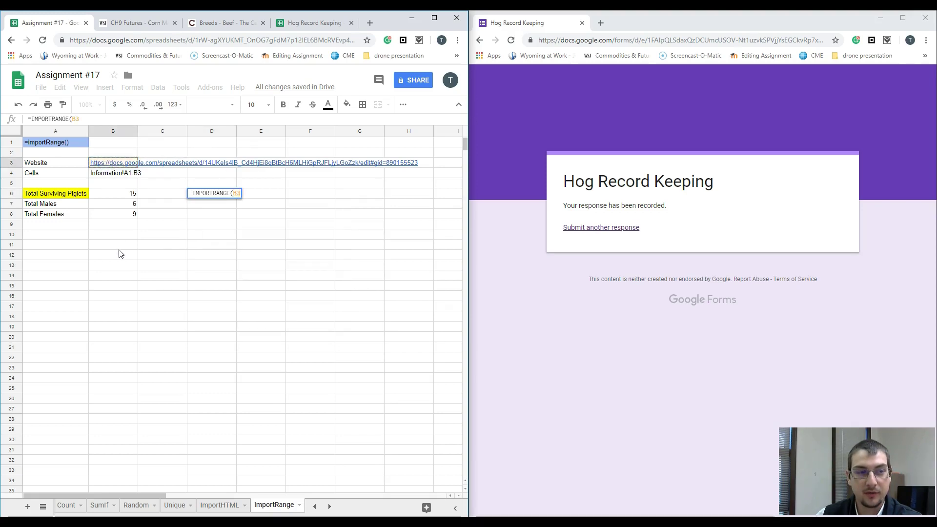
pyautogui.write(',')
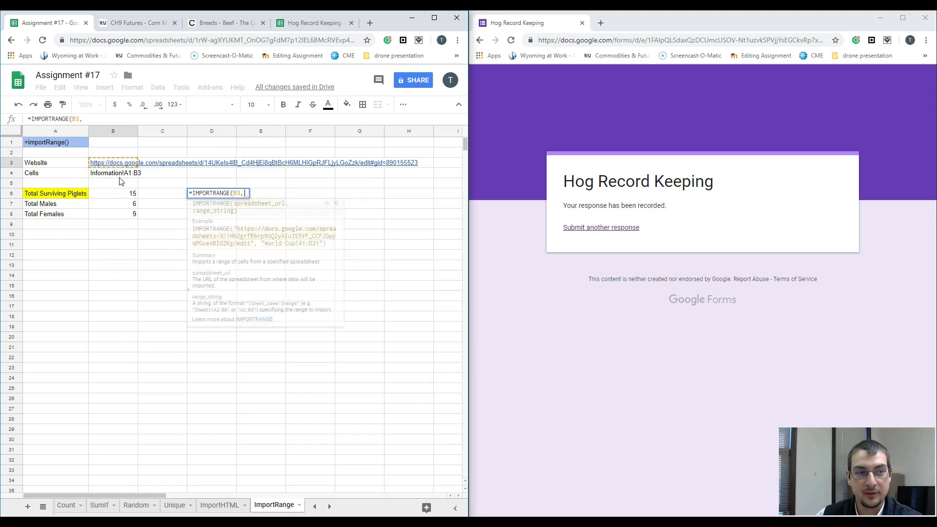
pyautogui.click(121, 176)
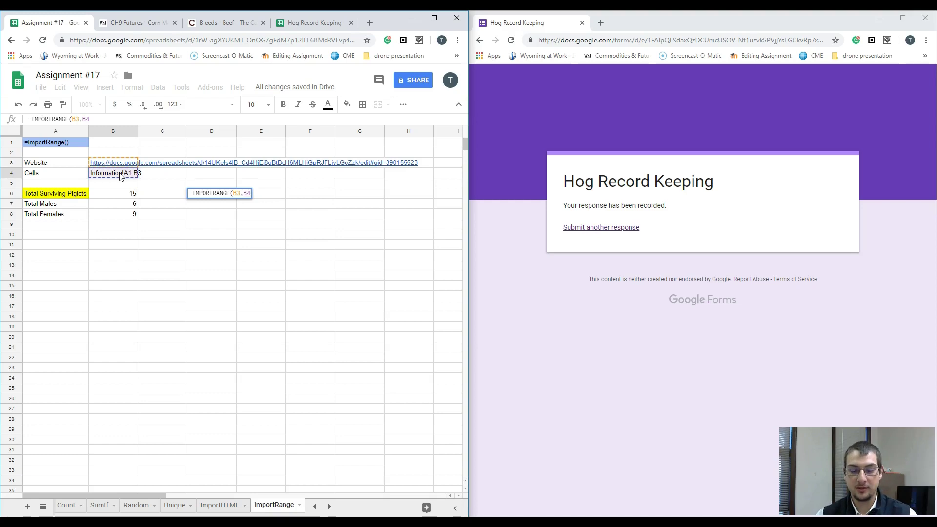
pyautogui.write(')')
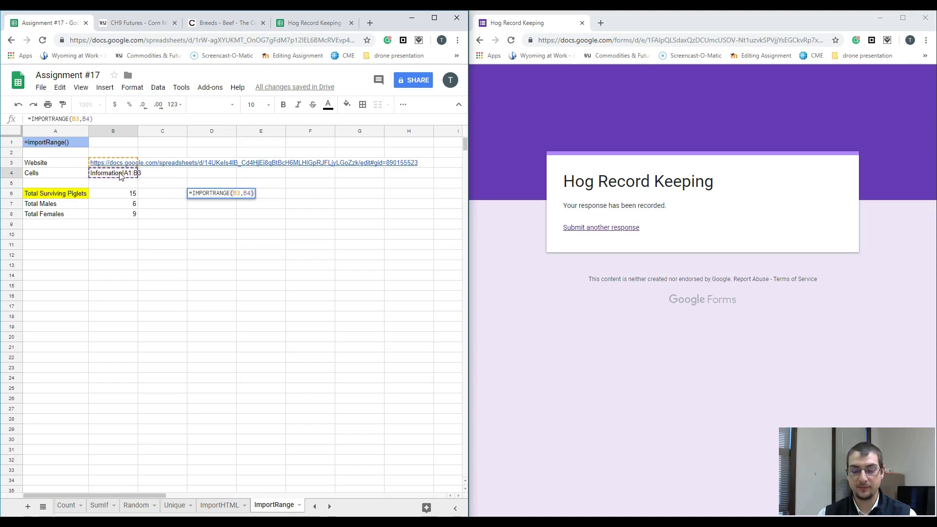
pyautogui.press('Return')
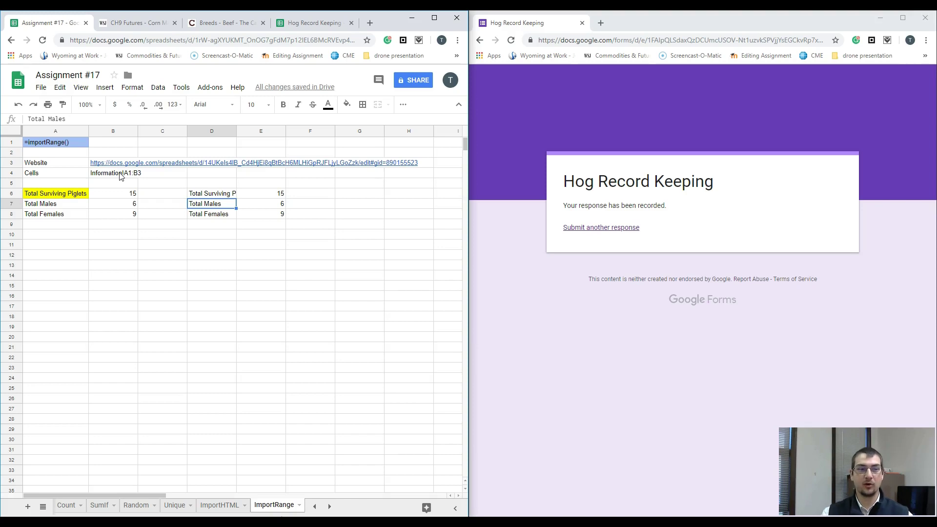
pyautogui.click(224, 195)
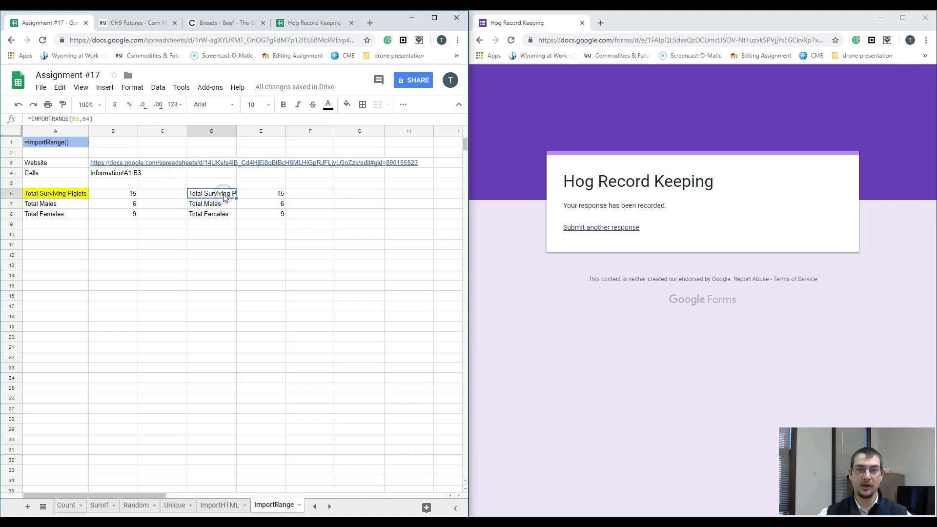
pyautogui.click(57, 195)
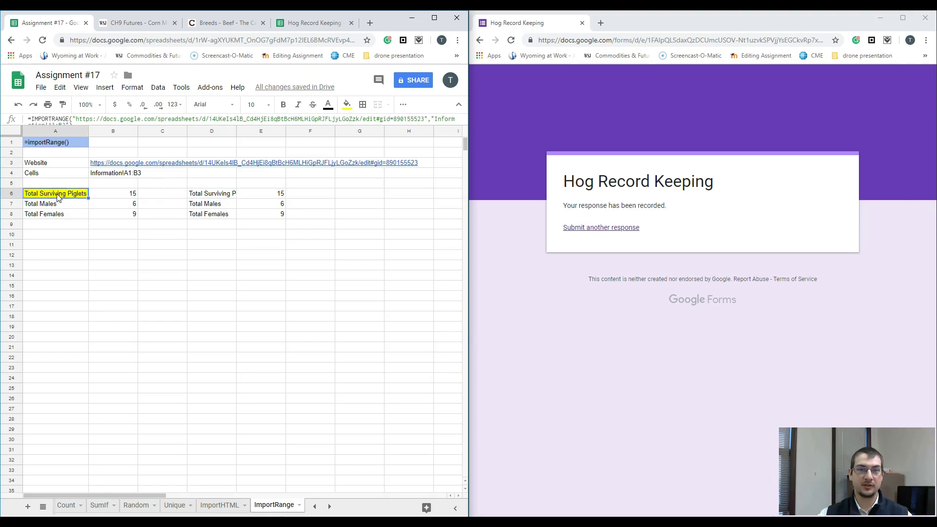